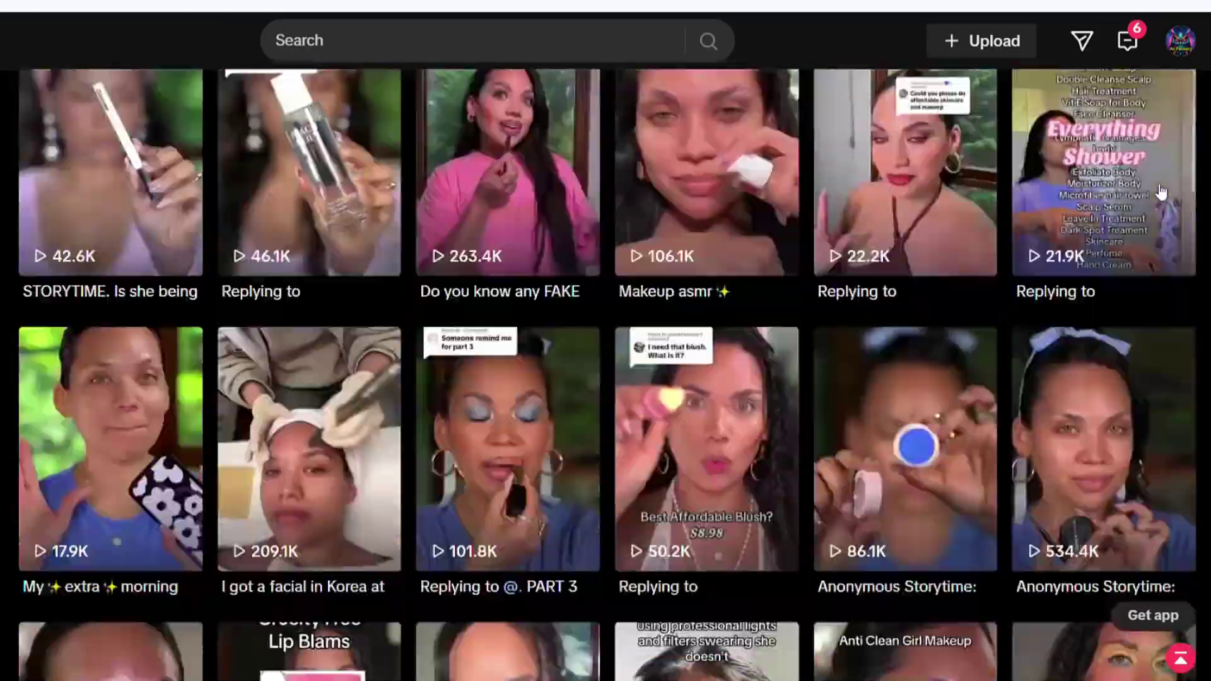
- Scroll down the TikTok grid of storytime videos
scroll(1159, 197, "down", 15)
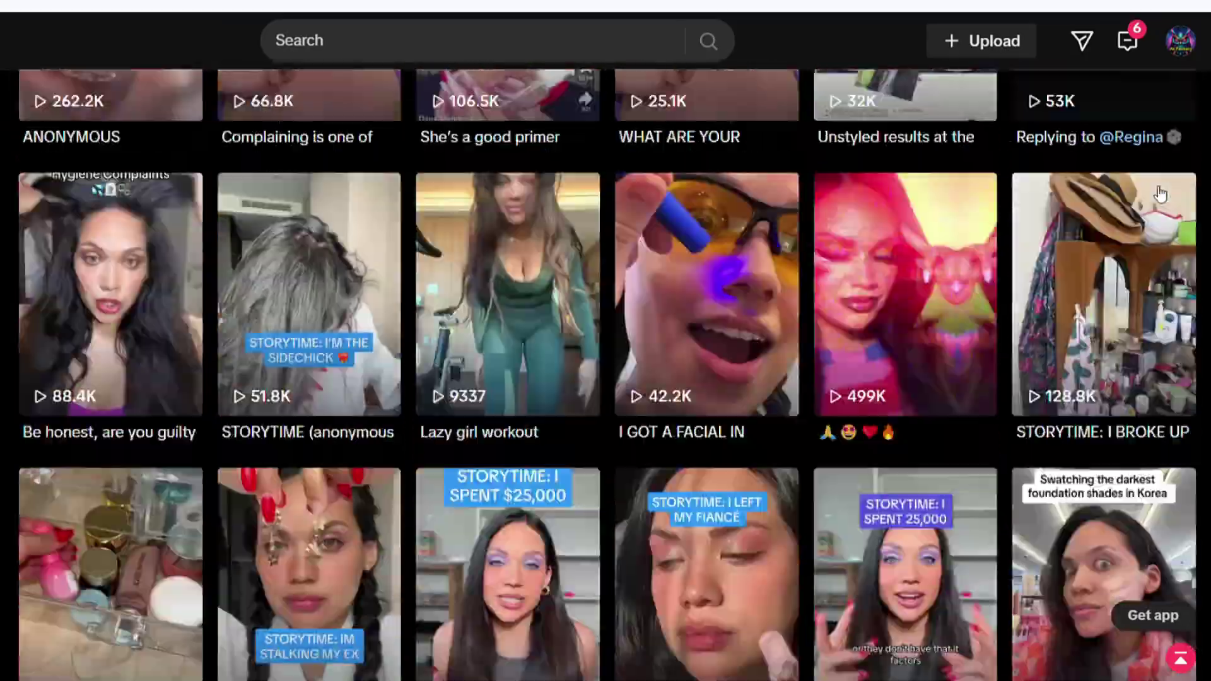
- Scroll through nail creators' profiles down to the 7.2M-follower nail brand's website link
scroll(1159, 197, "down", 20)
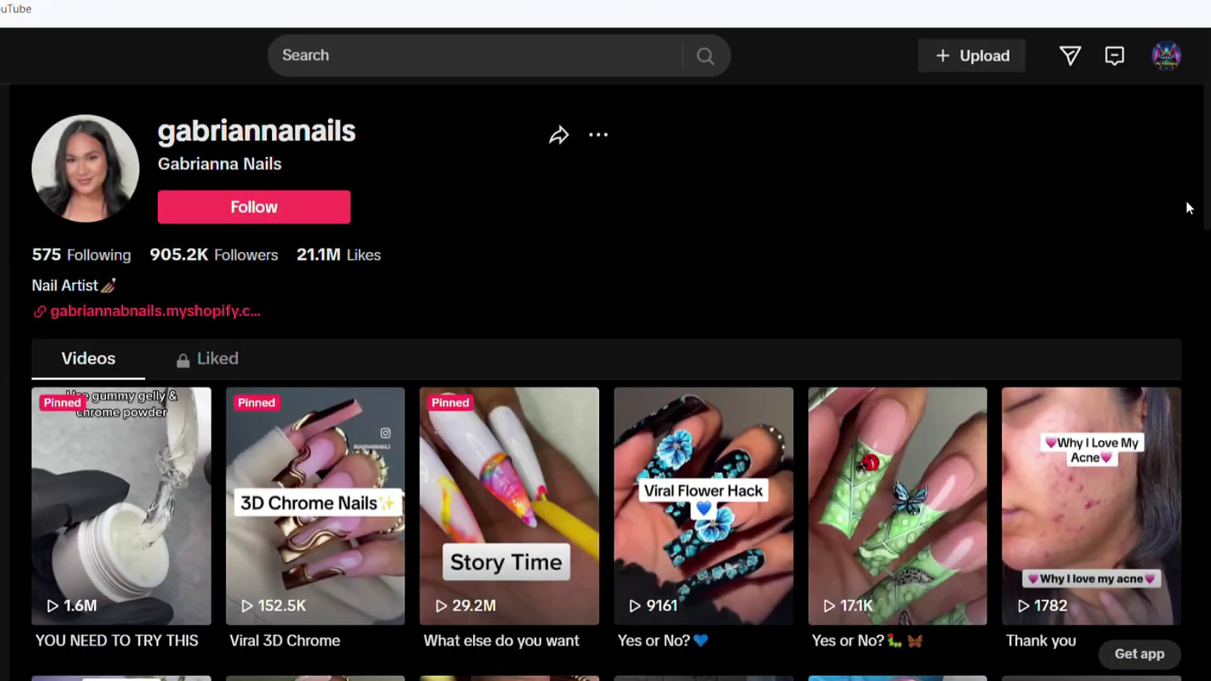
scroll(1186, 201, "down", 10)
scroll(1180, 326, "down", 15)
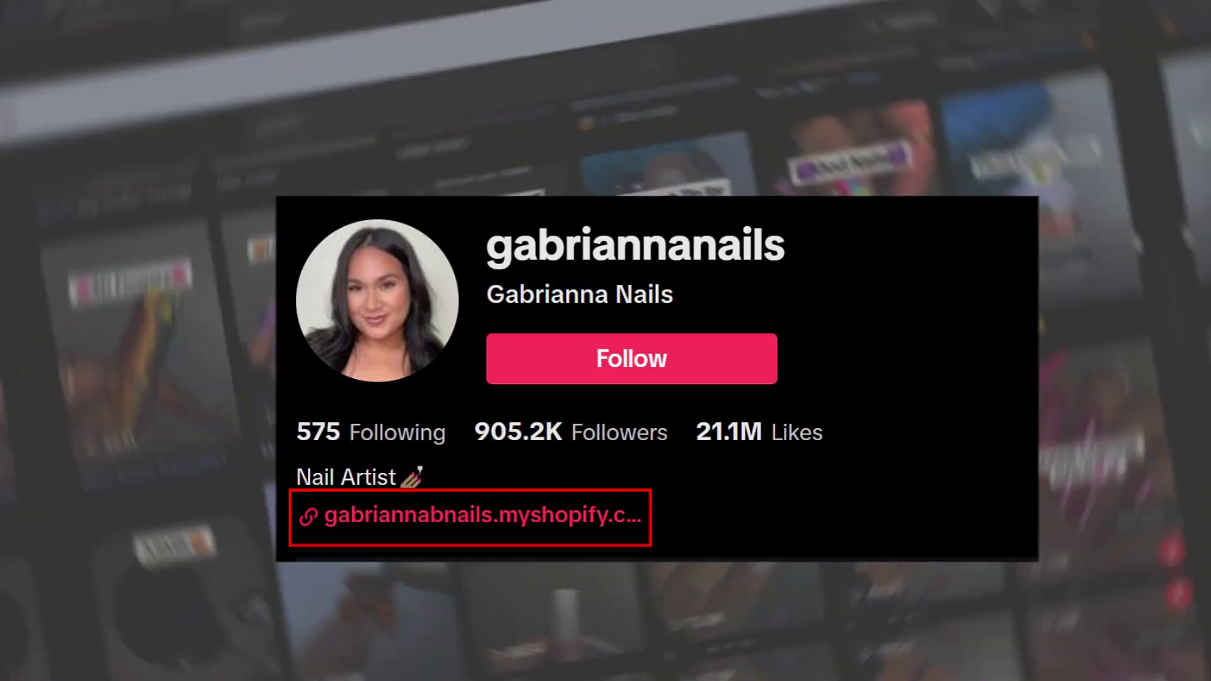
scroll(1188, 328, "down", 15)
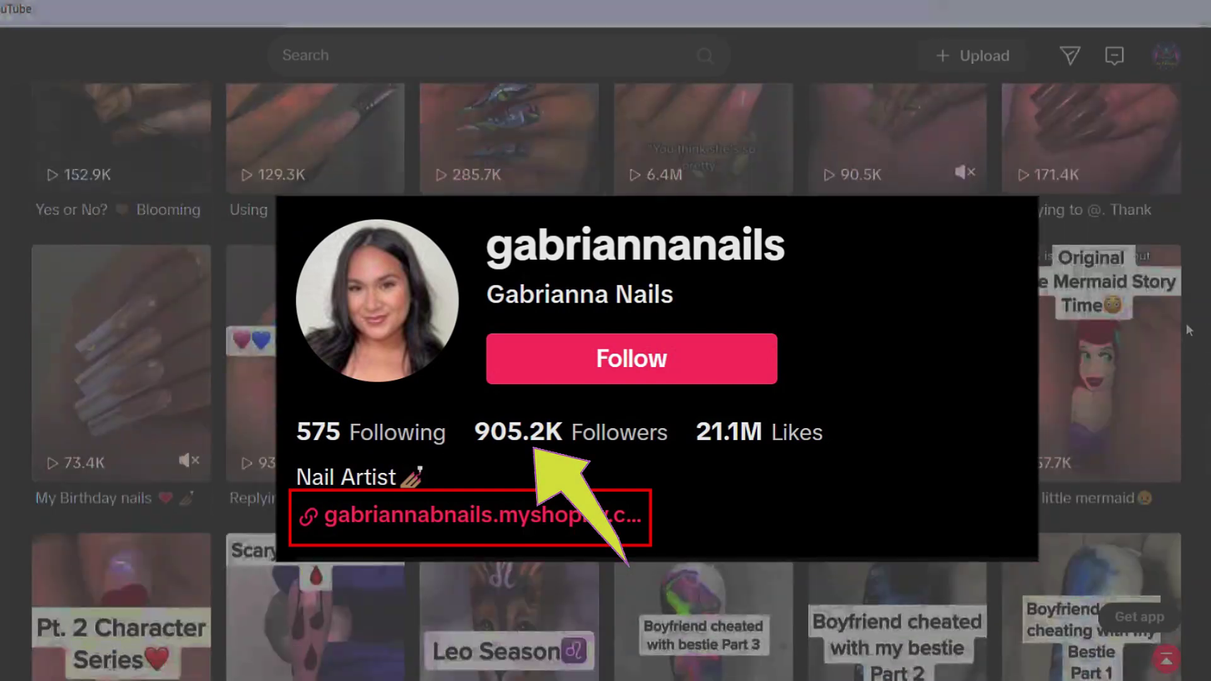
scroll(1190, 331, "down", 5)
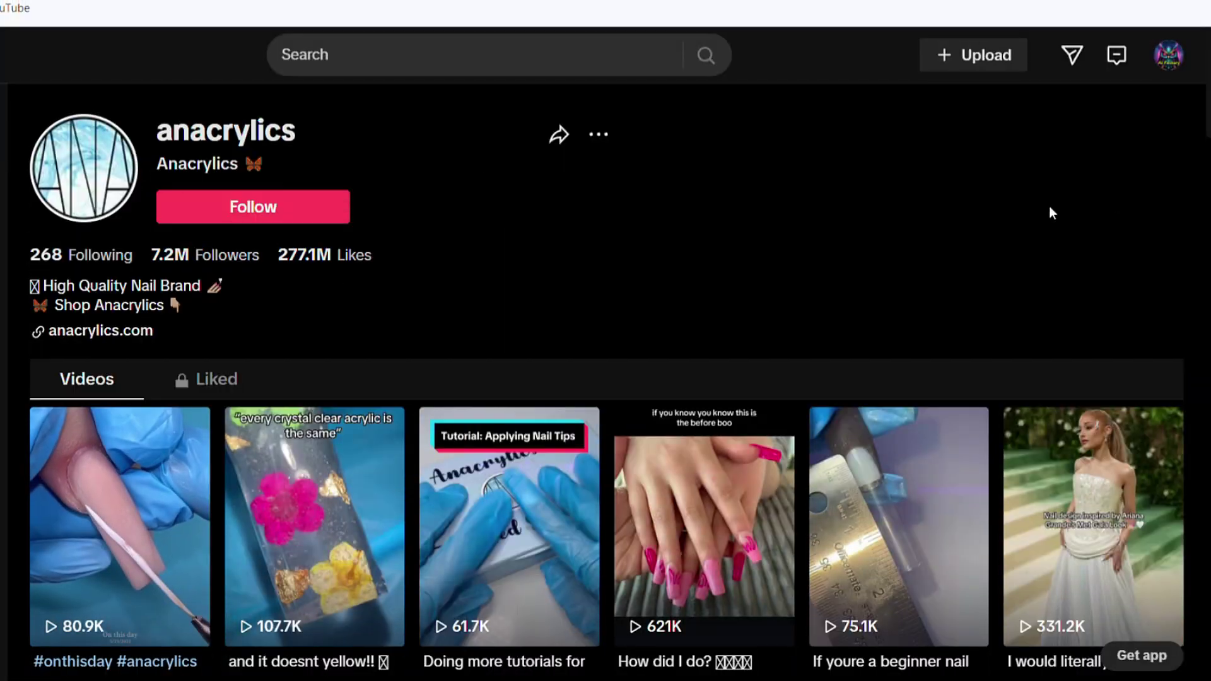
scroll(1039, 215, "down", 5)
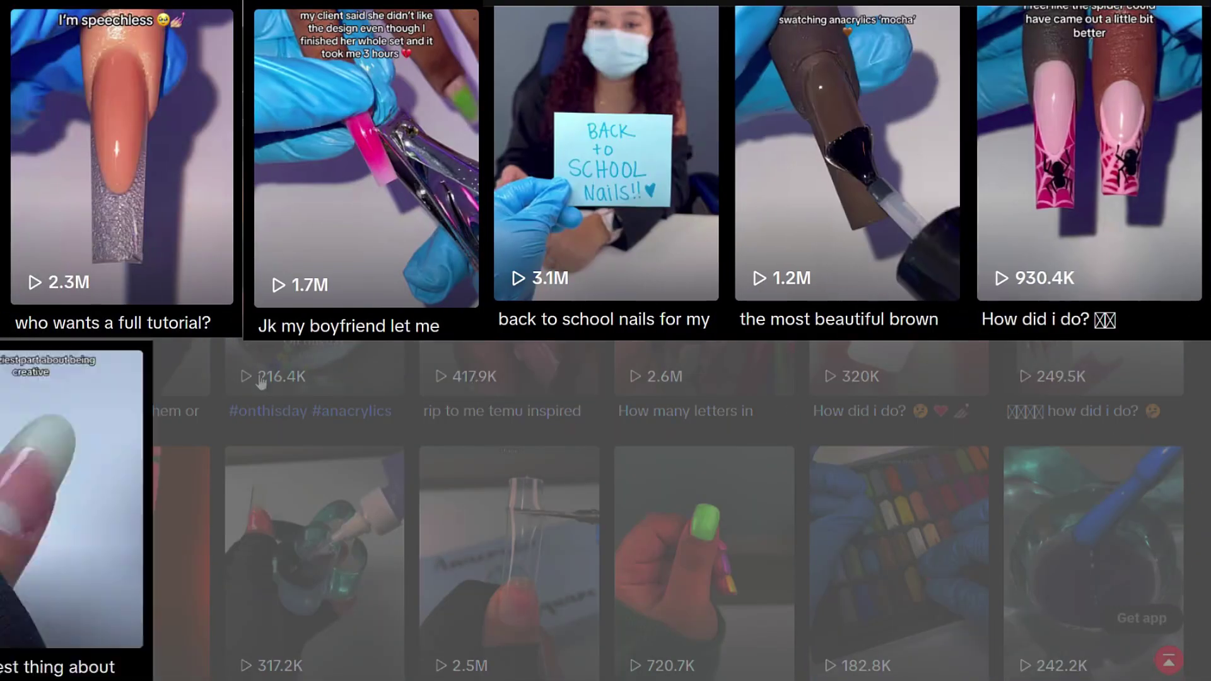
scroll(1081, 364, "down", 3)
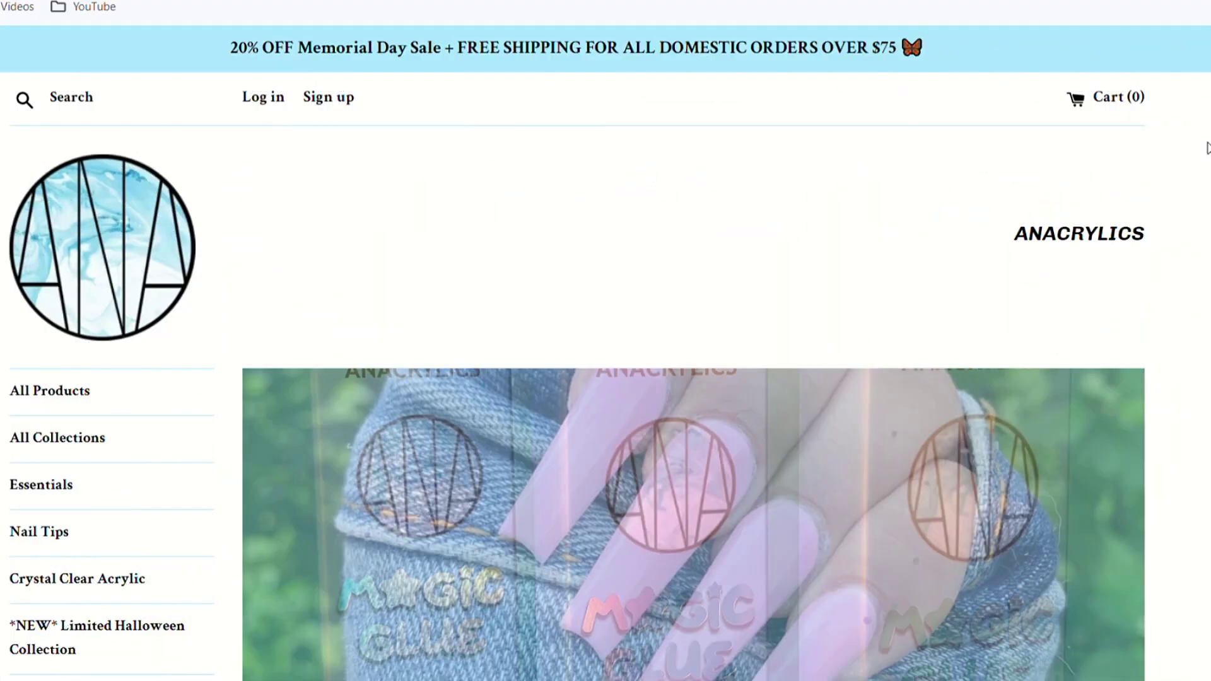
- Scroll the nail shop homepage from the Valentine's Day Collection to the Princess Collection
scroll(1207, 147, "down", 18)
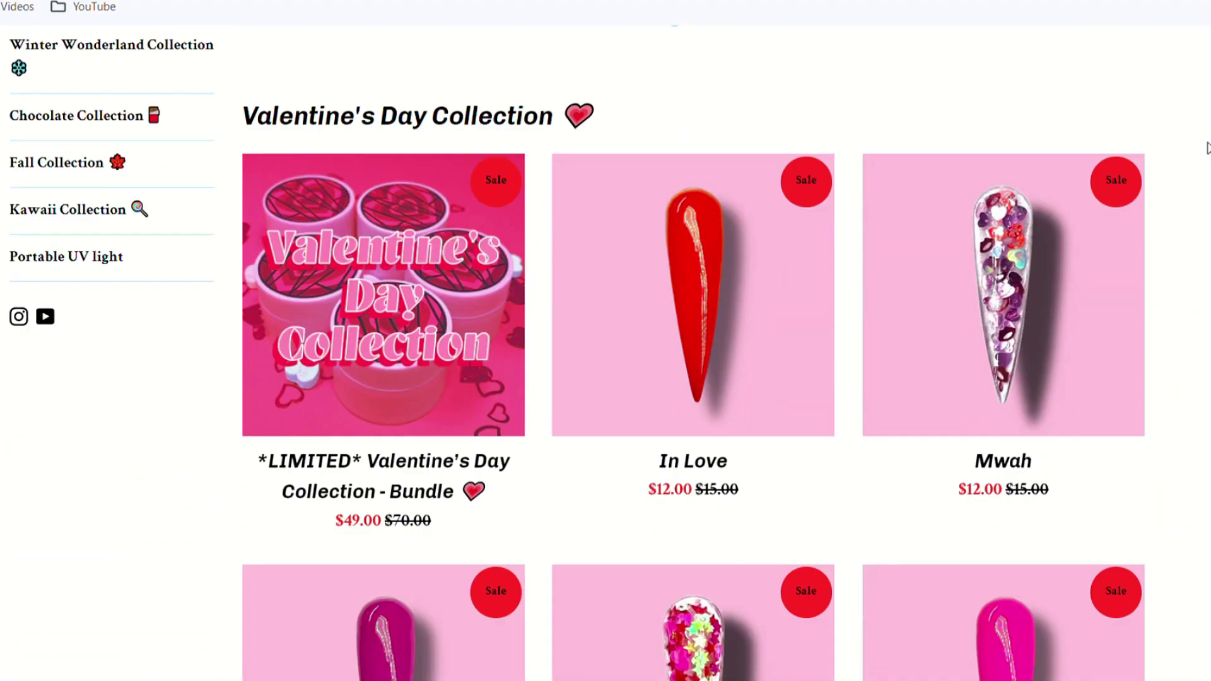
scroll(1207, 147, "down", 20)
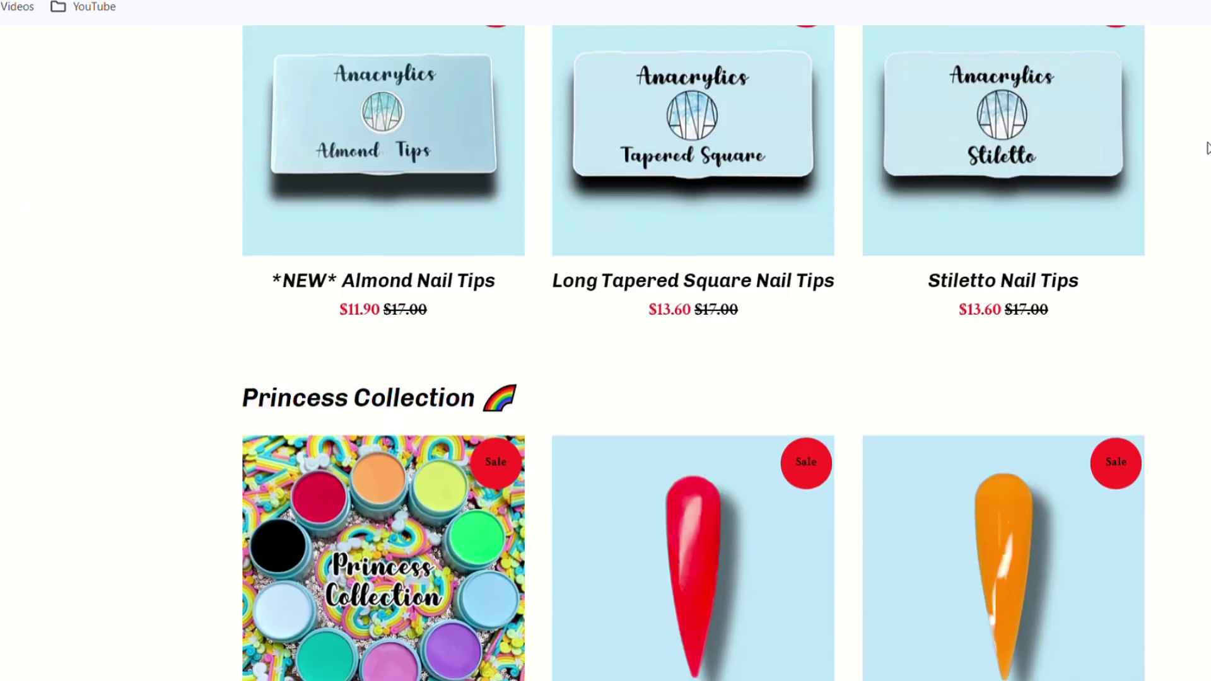
scroll(1207, 147, "down", 18)
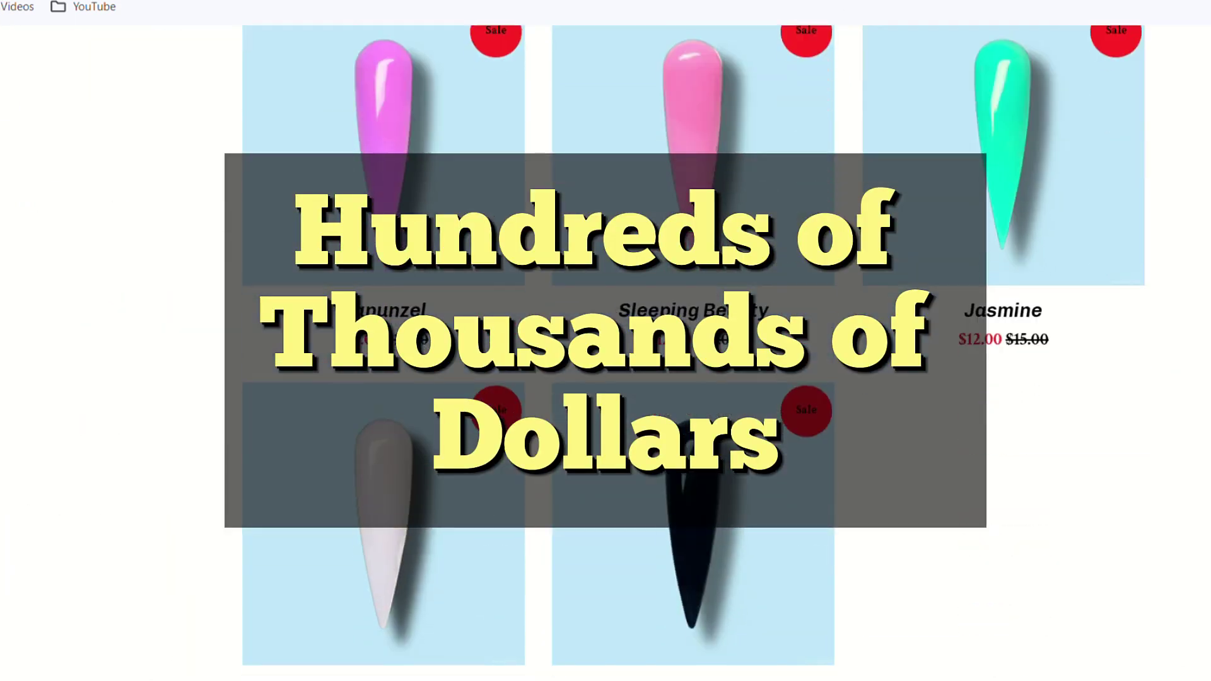
scroll(1207, 148, "down", 10)
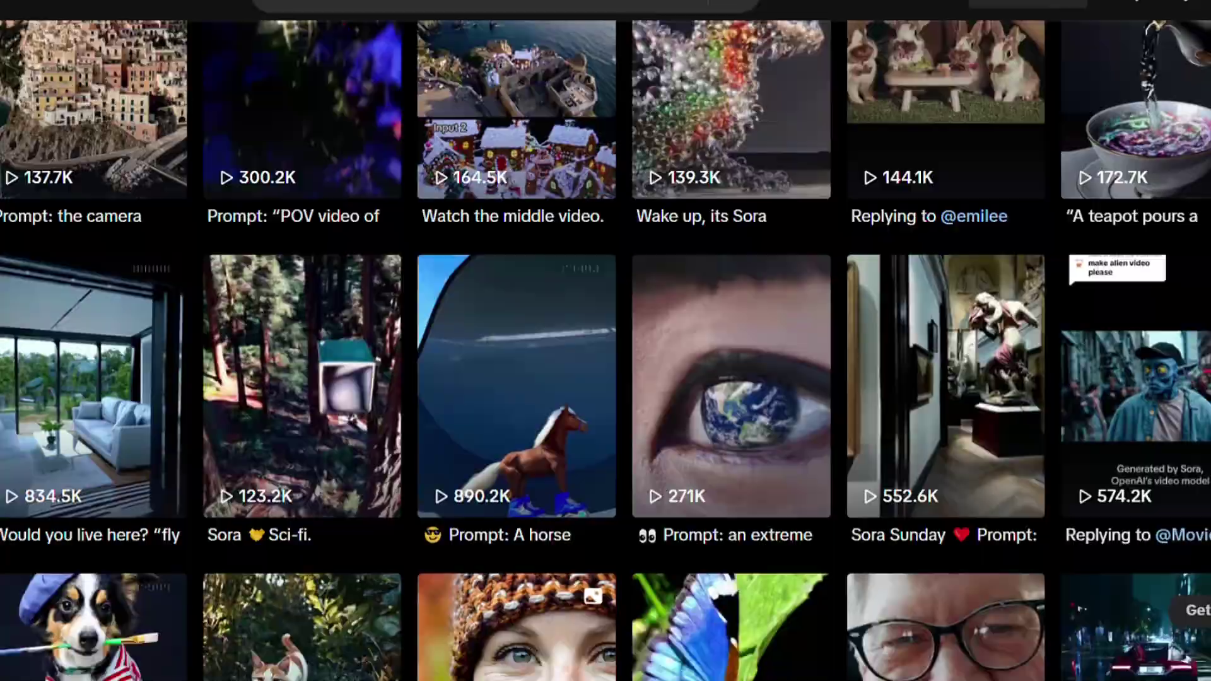
- Page through the stock video and image grids to the TikTok nail-art video grid
scroll(606, 340, "down", 15)
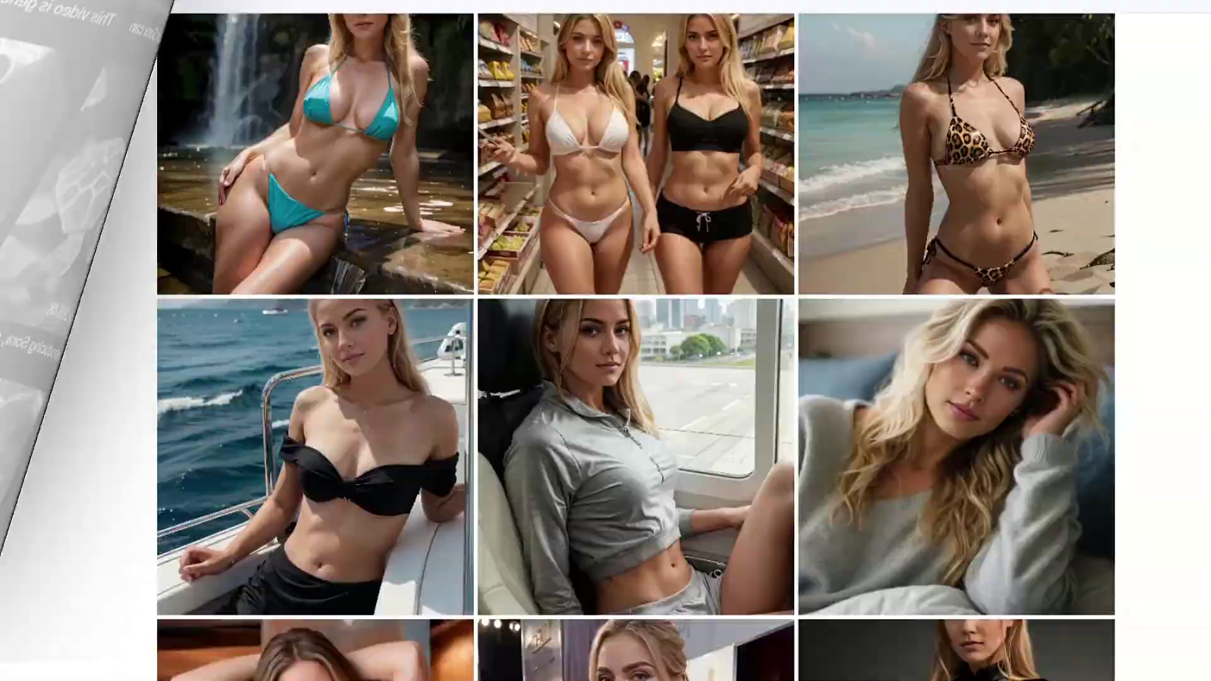
scroll(605, 340, "down", 10)
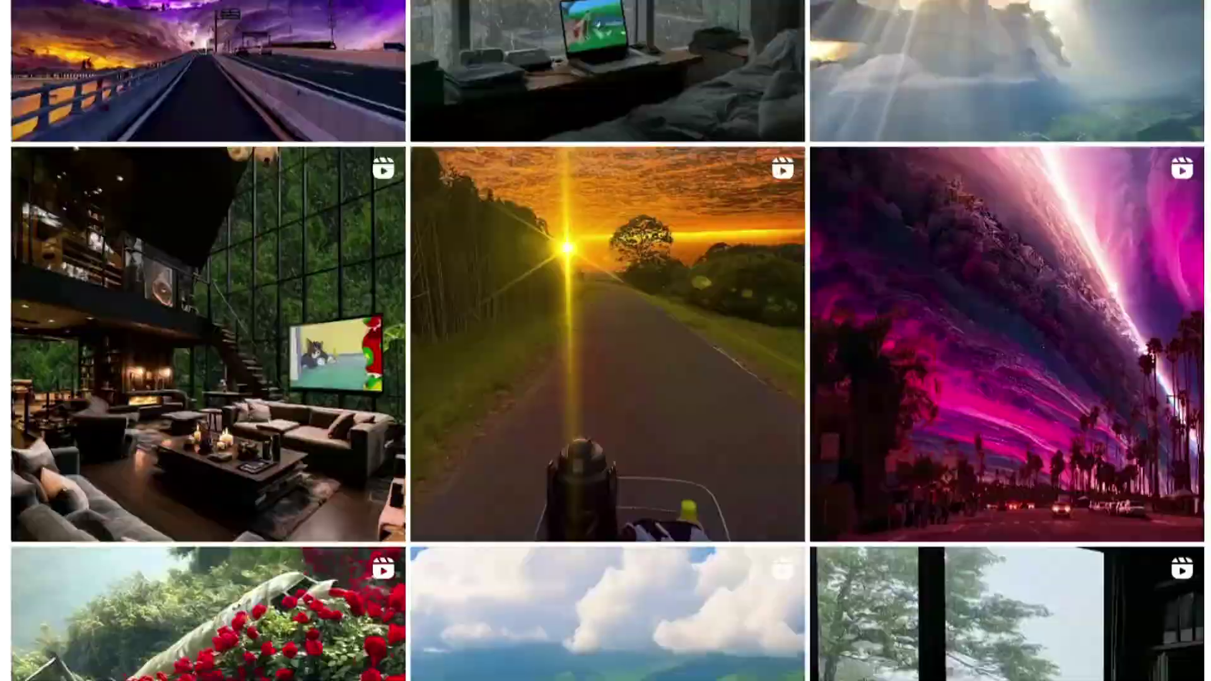
scroll(606, 341, "down", 2)
scroll(605, 340, "down", 10)
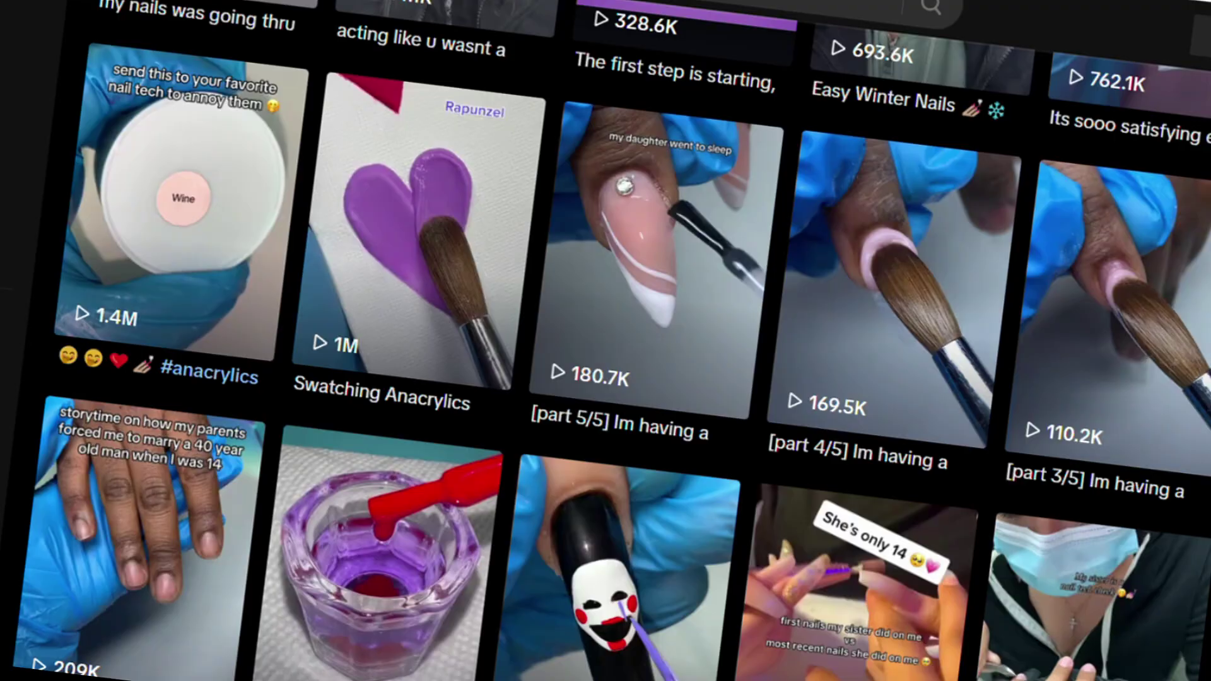
- Scroll down the TikTok nail-art and storytime video grids
scroll(851, 325, "down", 10)
scroll(1084, 444, "down", 20)
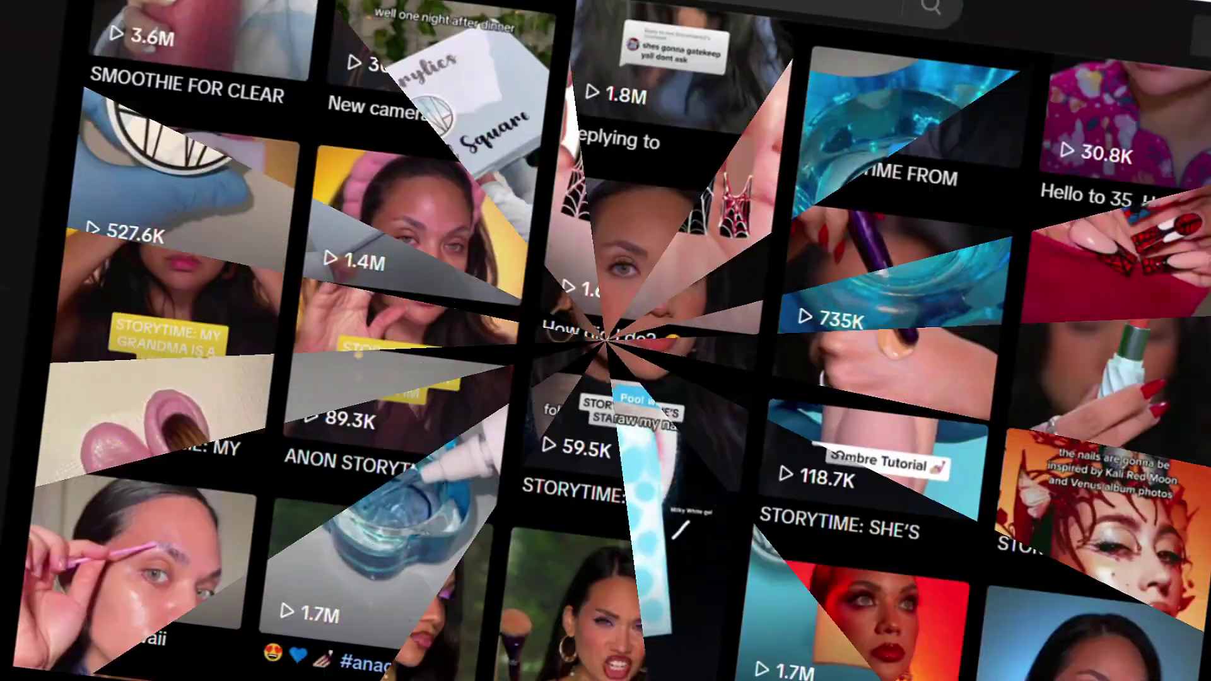
scroll(606, 340, "down", 20)
scroll(605, 341, "down", 20)
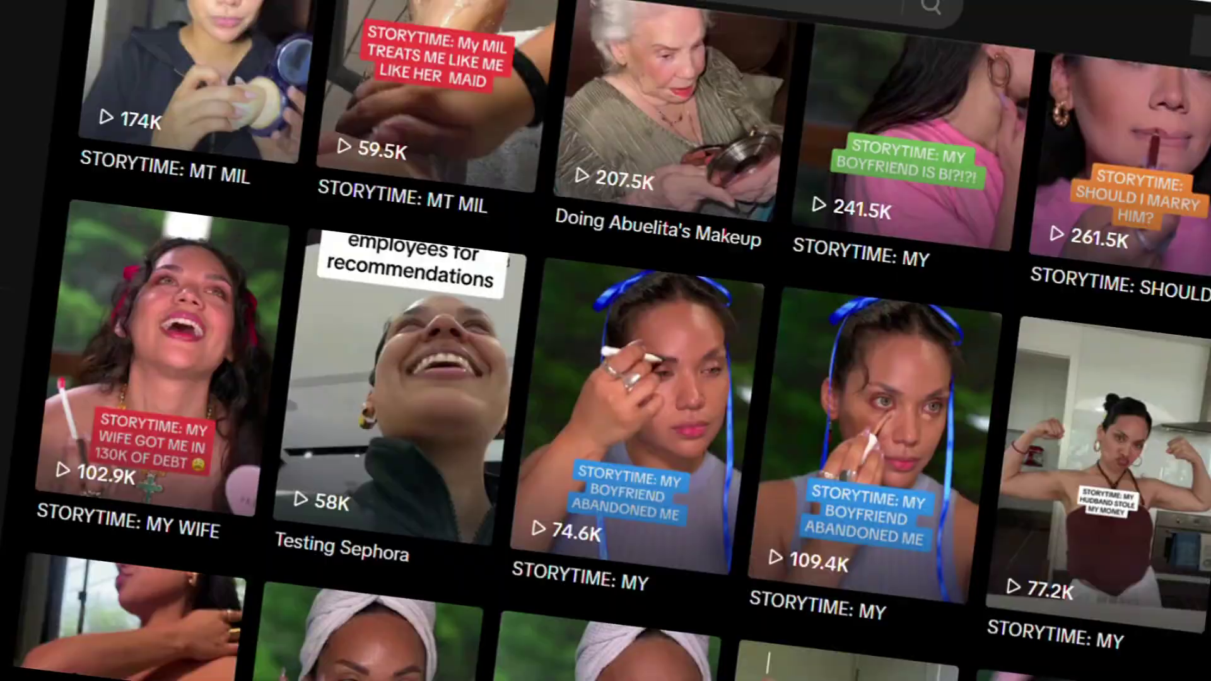
- Scroll back up the grid and open the Rose Quartz nail video
scroll(642, 336, "up", 15)
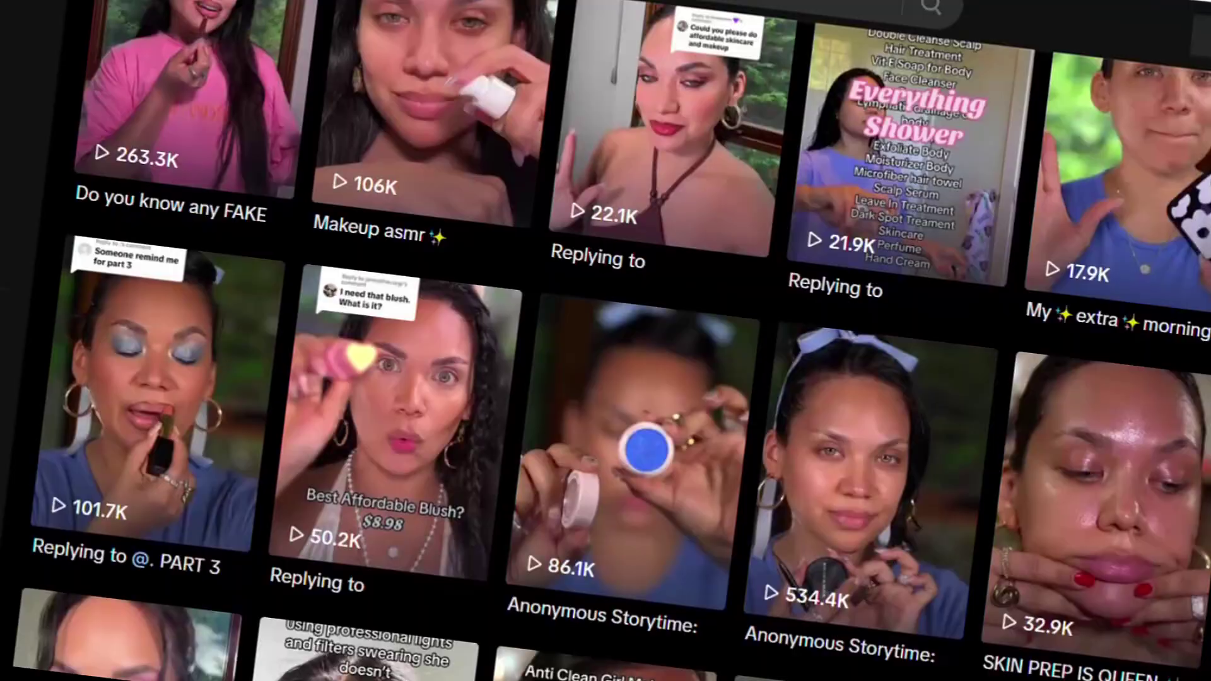
scroll(642, 337, "up", 8)
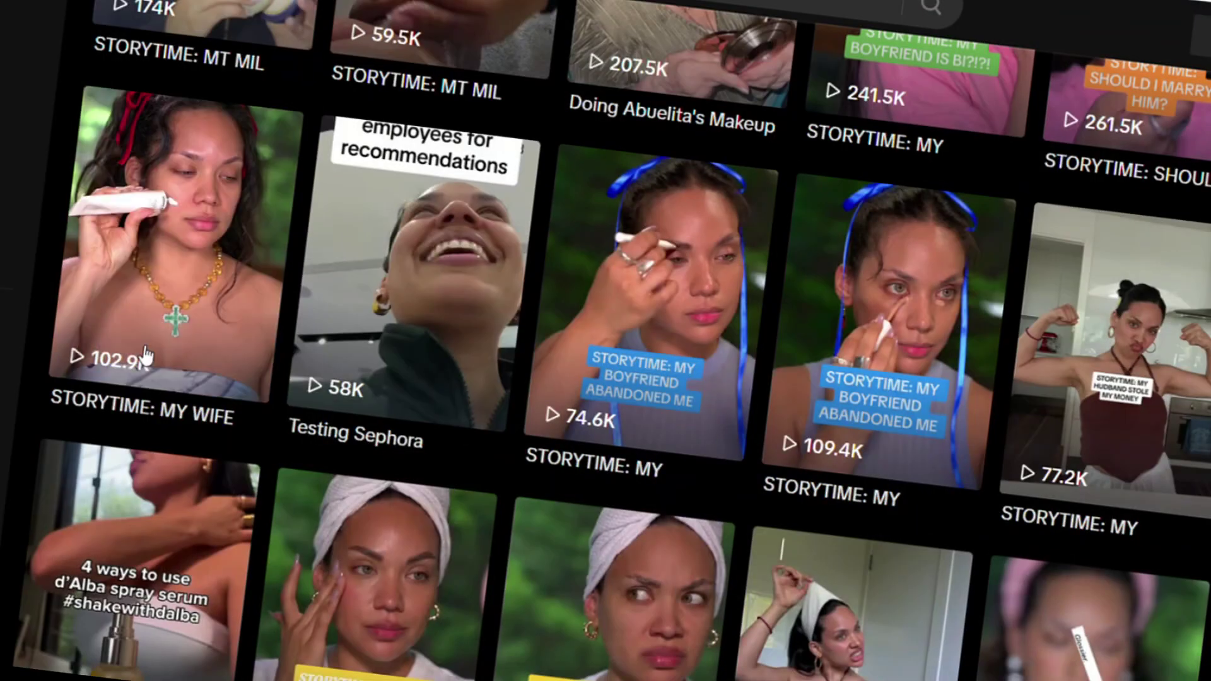
scroll(643, 336, "up", 6)
scroll(606, 341, "up", 10)
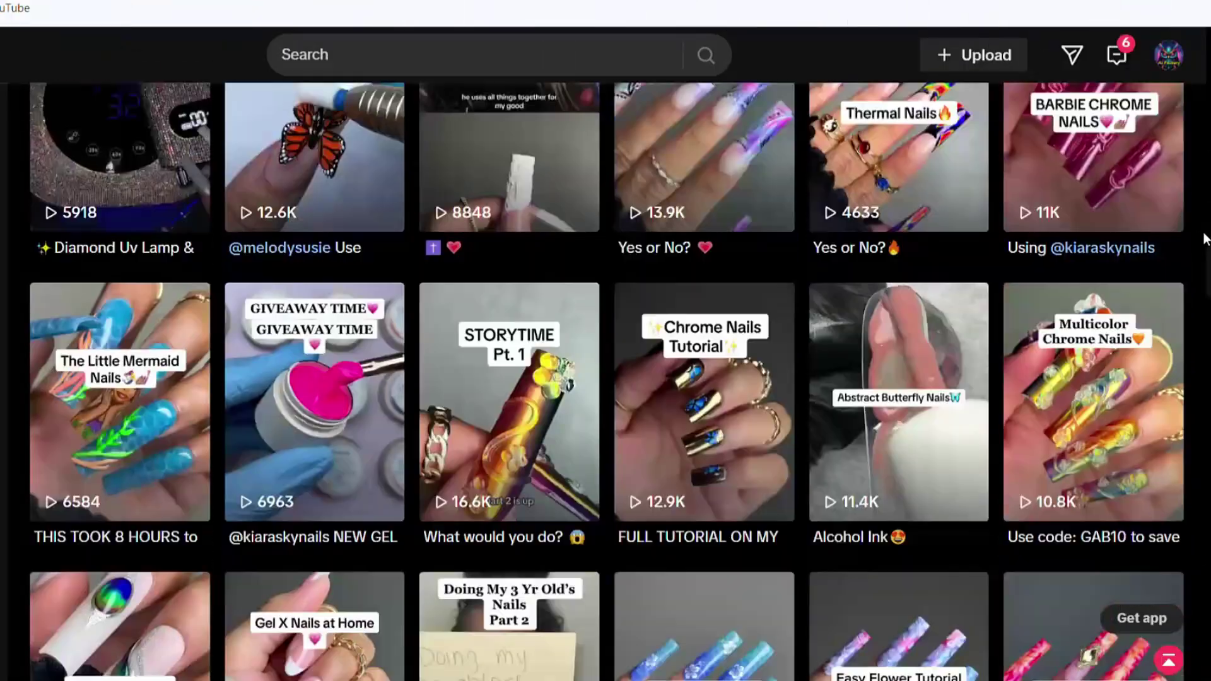
scroll(1205, 239, "down", 15)
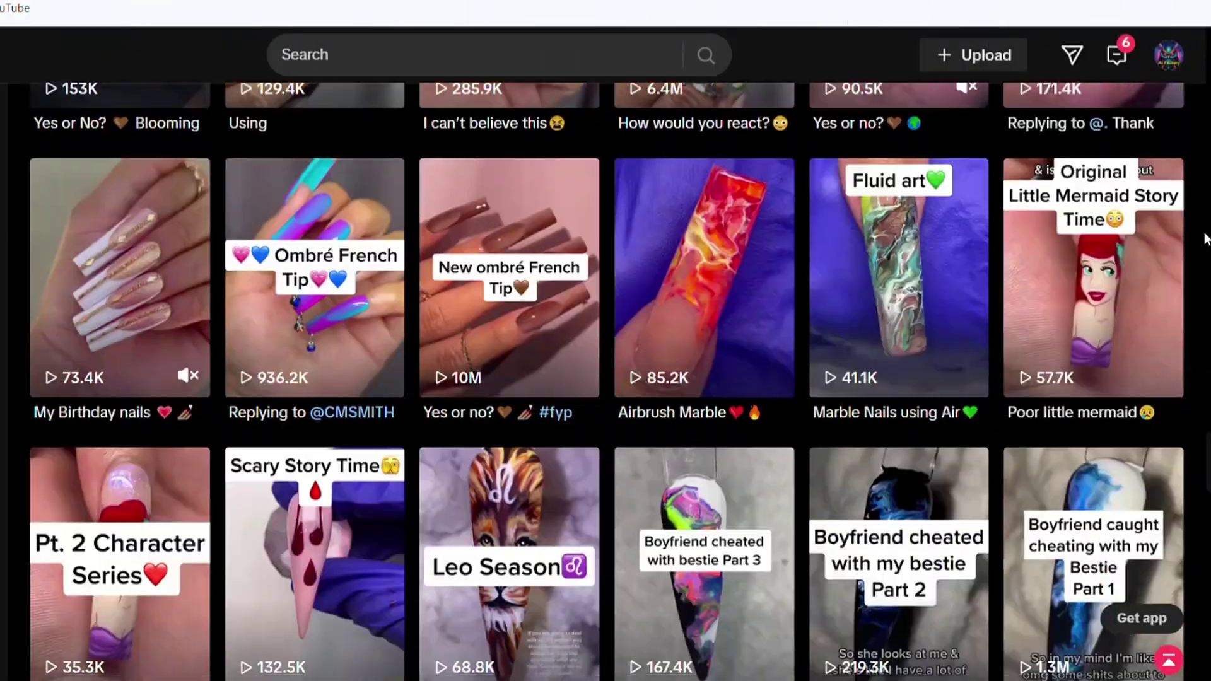
scroll(1206, 239, "up", 2)
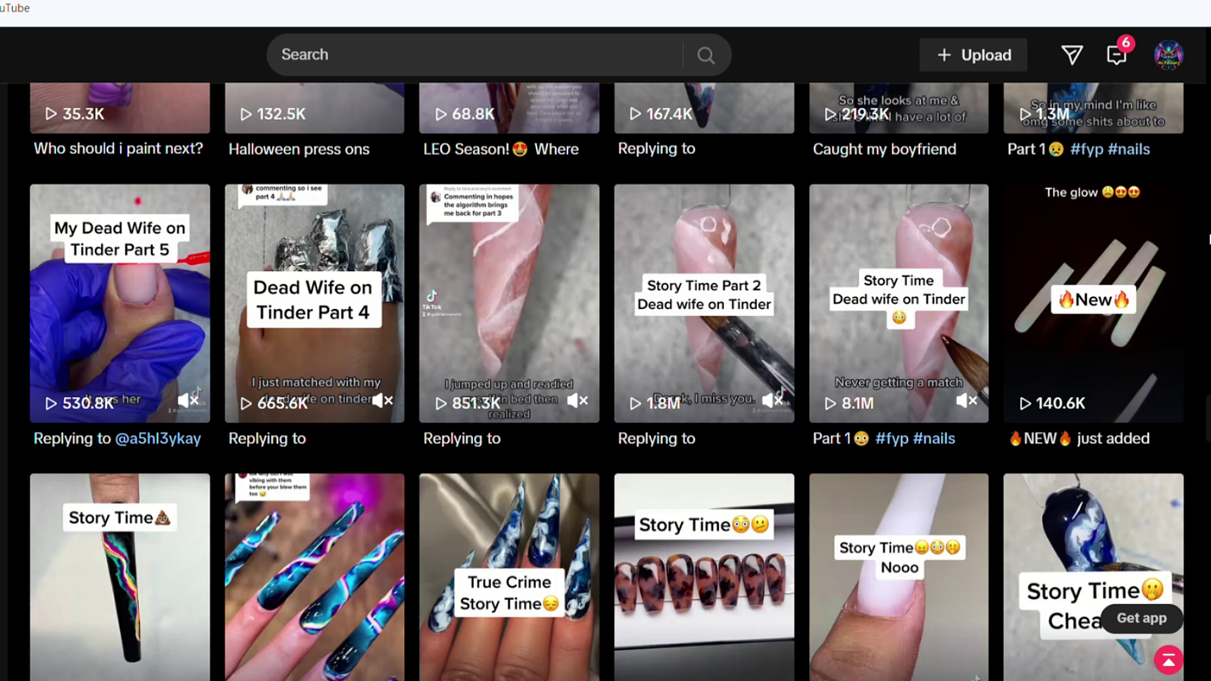
left_click(891, 351)
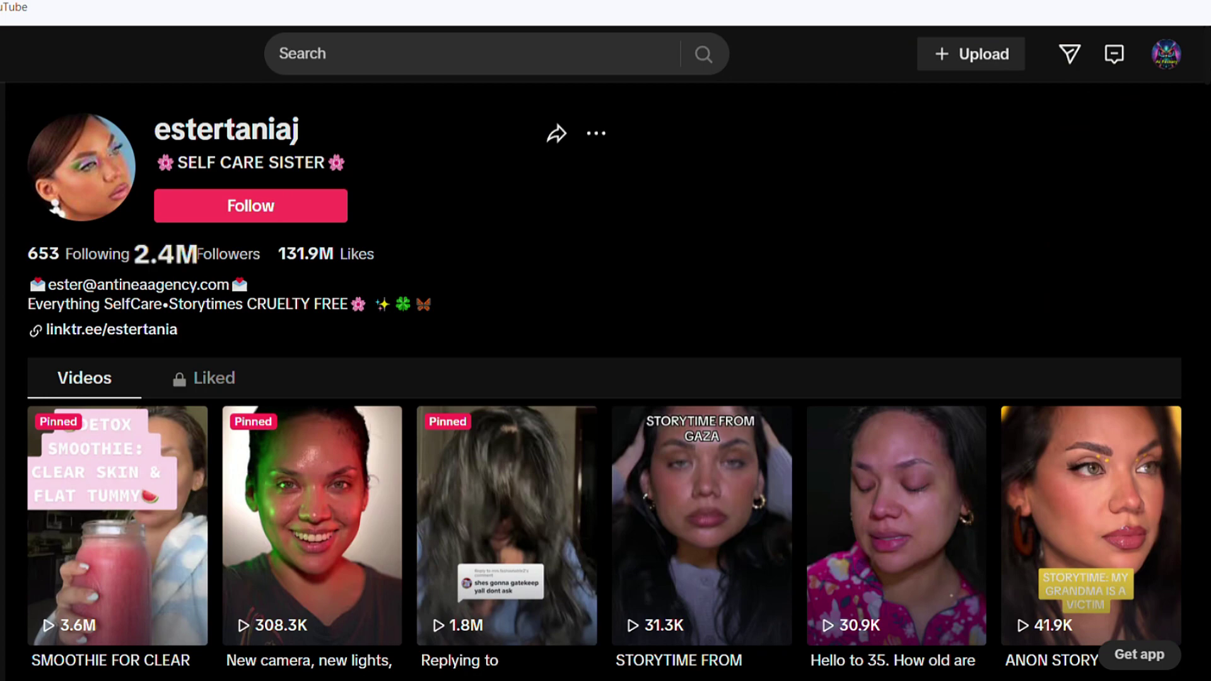
- Scroll the self-care creator's profile and open an ANONYMOUS storytime video
scroll(604, 381, "down", 6)
scroll(605, 381, "down", 1)
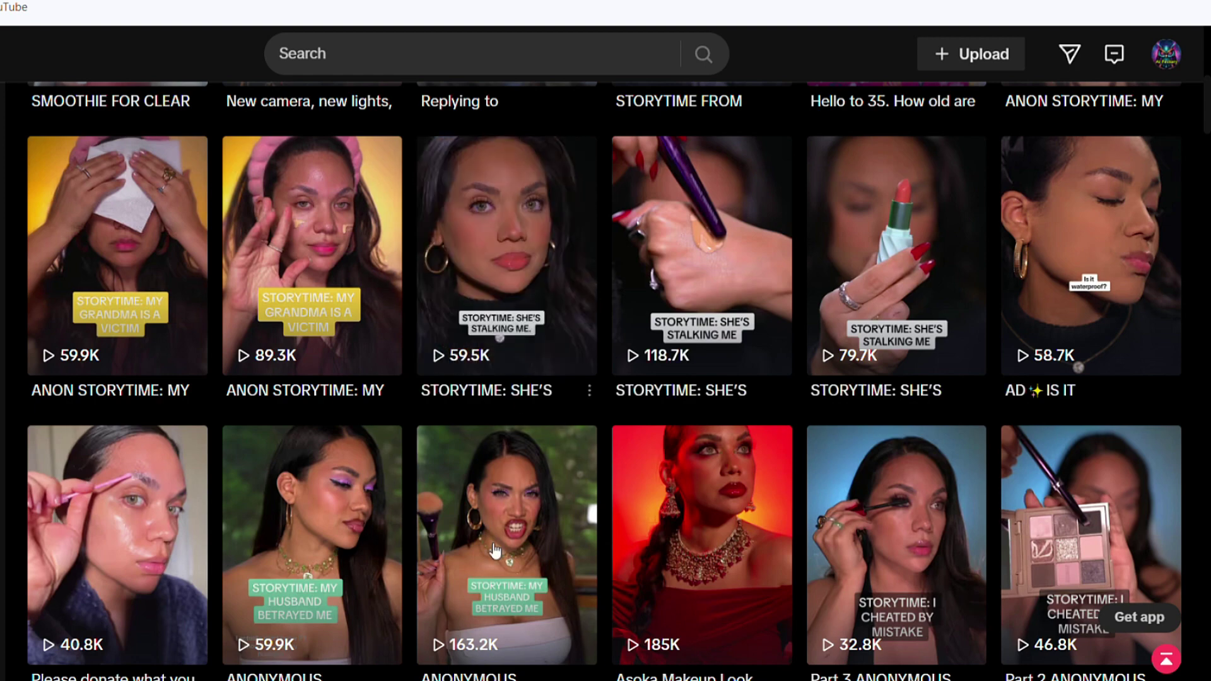
left_click(526, 631)
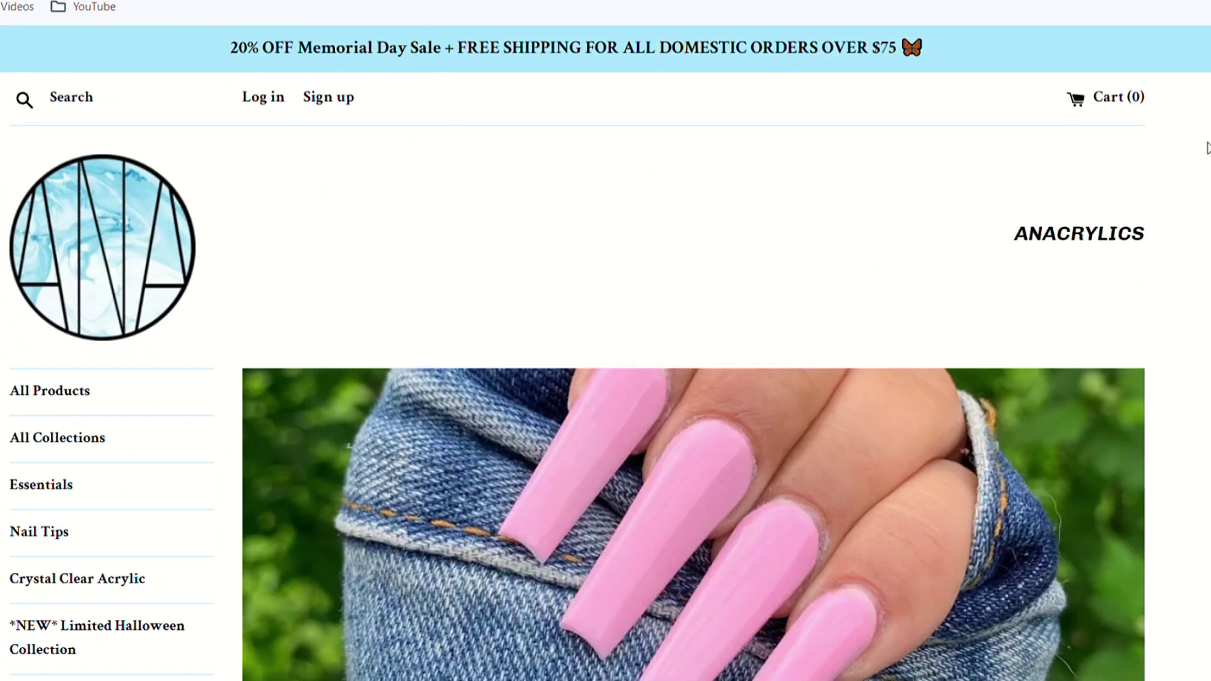
- Scroll through the sale-priced nail powder collections to the Amazon storefront's category cards
scroll(1207, 147, "down", 10)
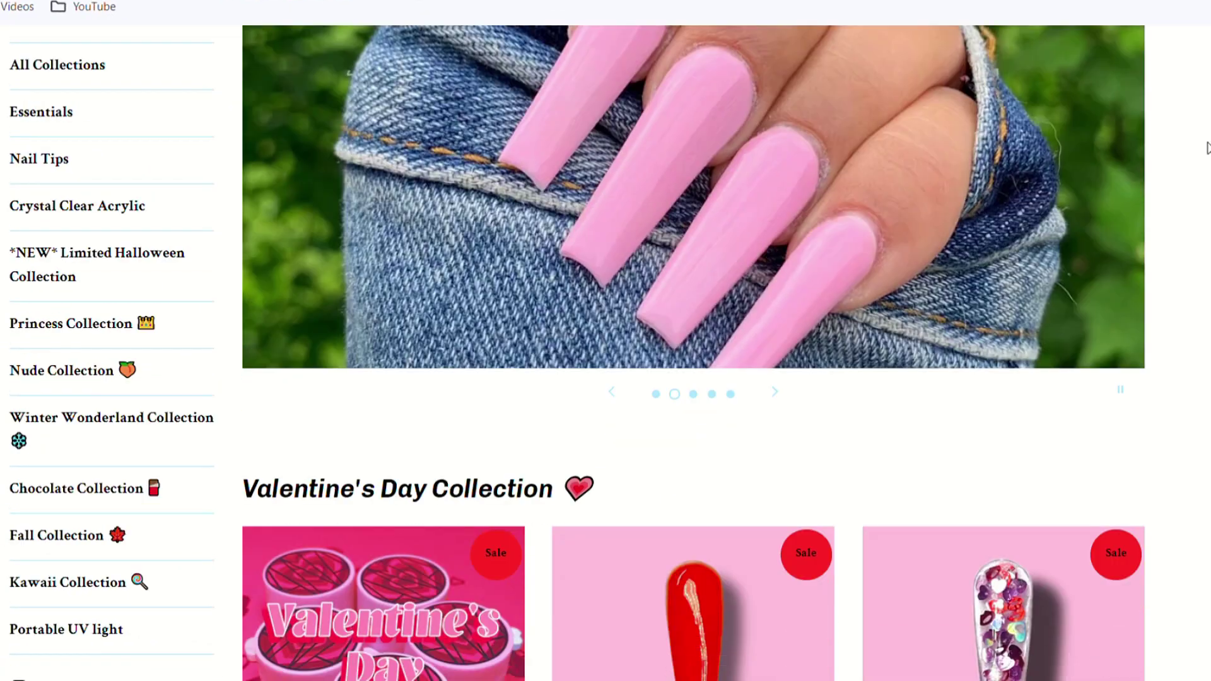
scroll(1207, 147, "down", 7)
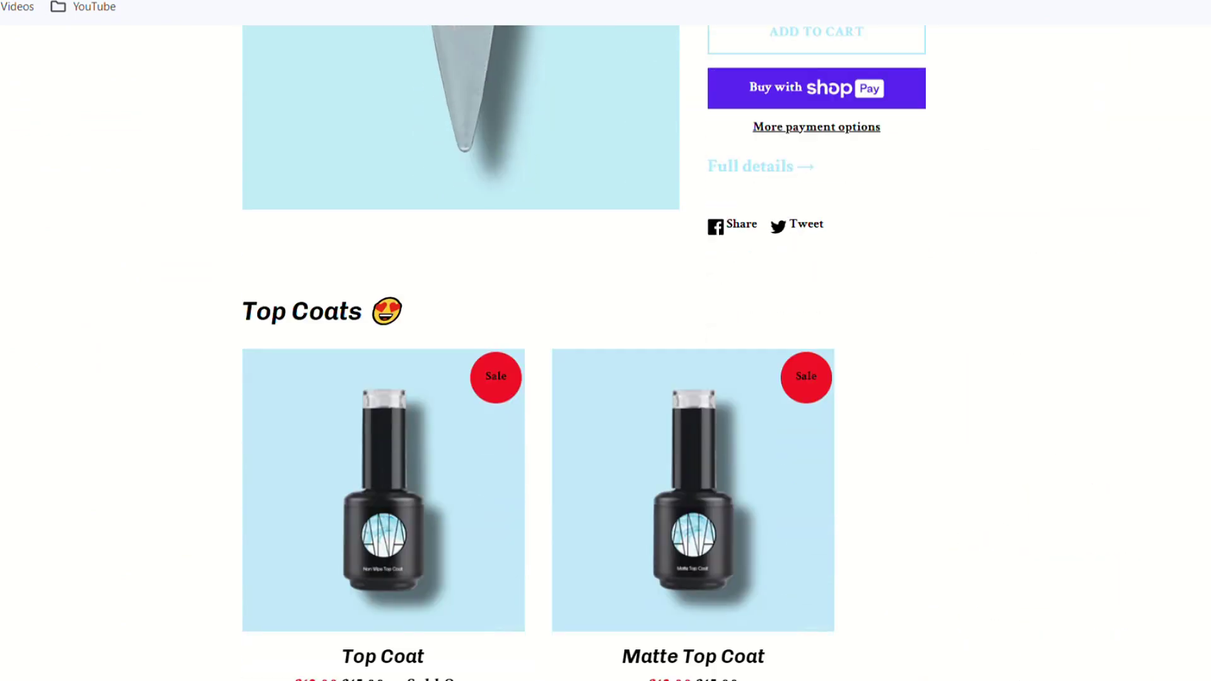
scroll(694, 353, "down", 18)
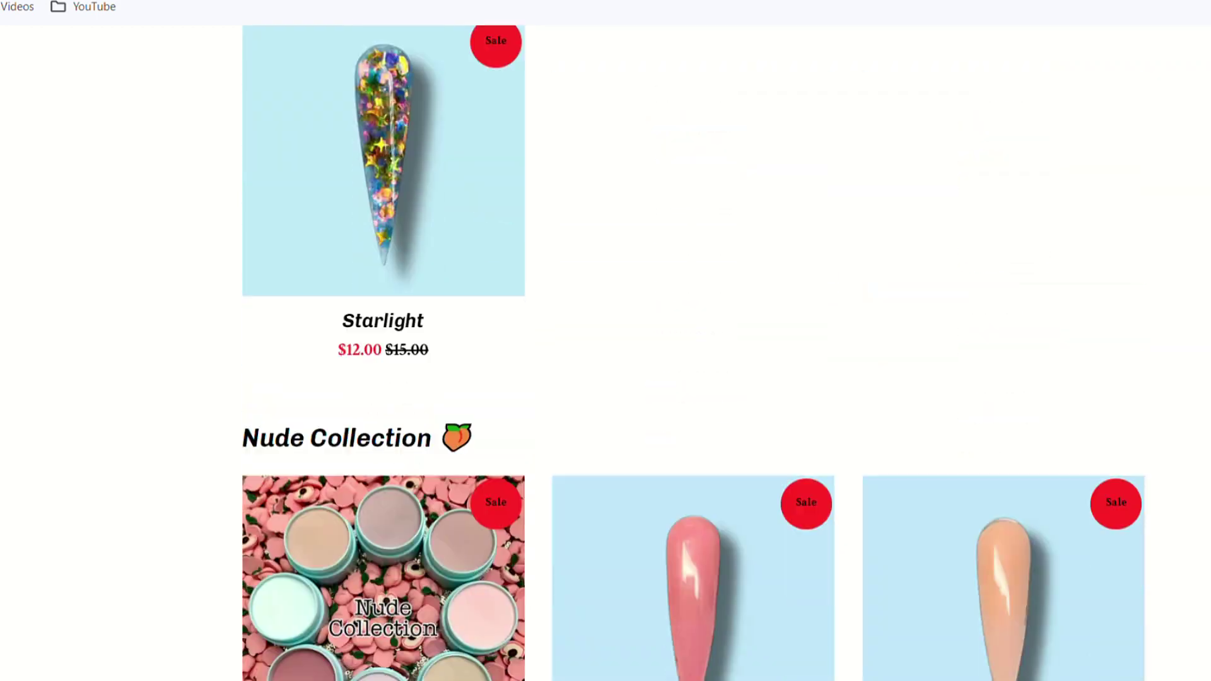
scroll(694, 353, "down", 5)
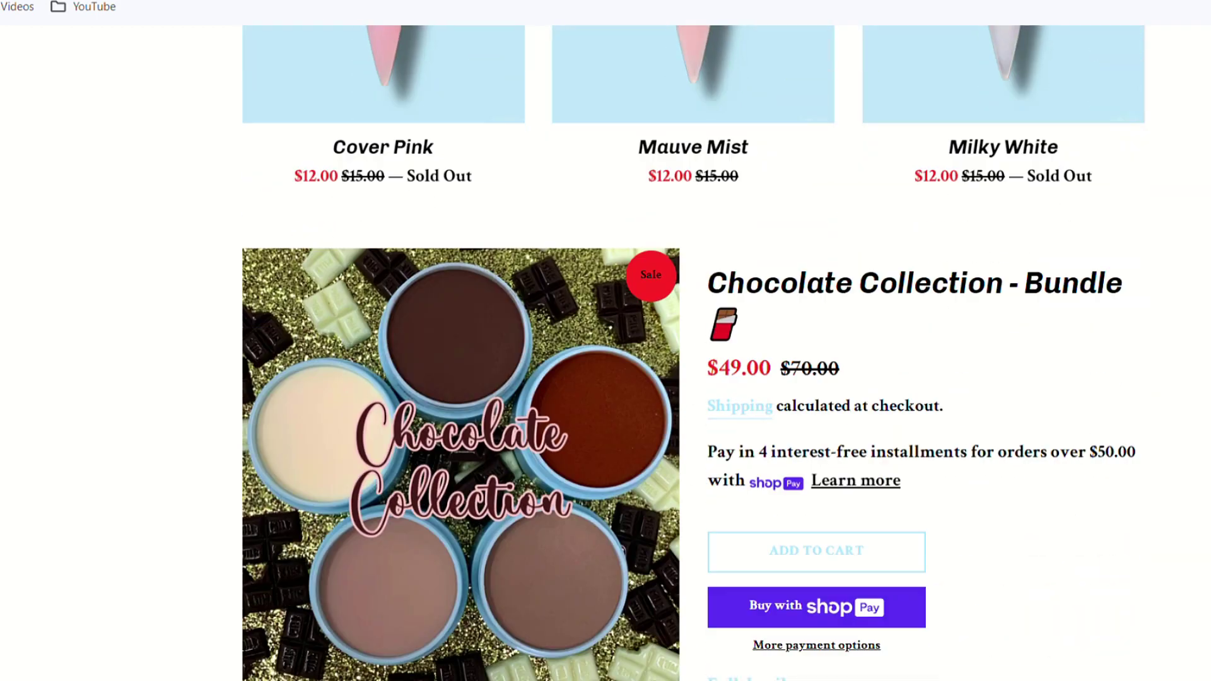
scroll(694, 353, "down", 20)
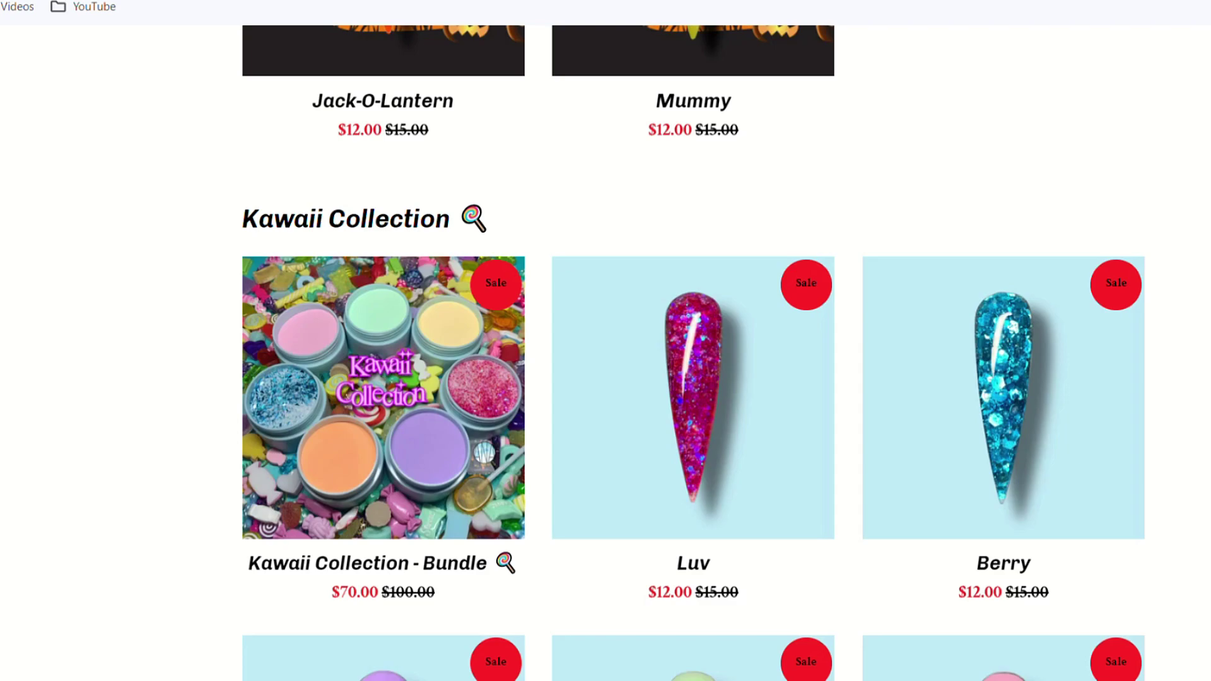
scroll(694, 353, "down", 20)
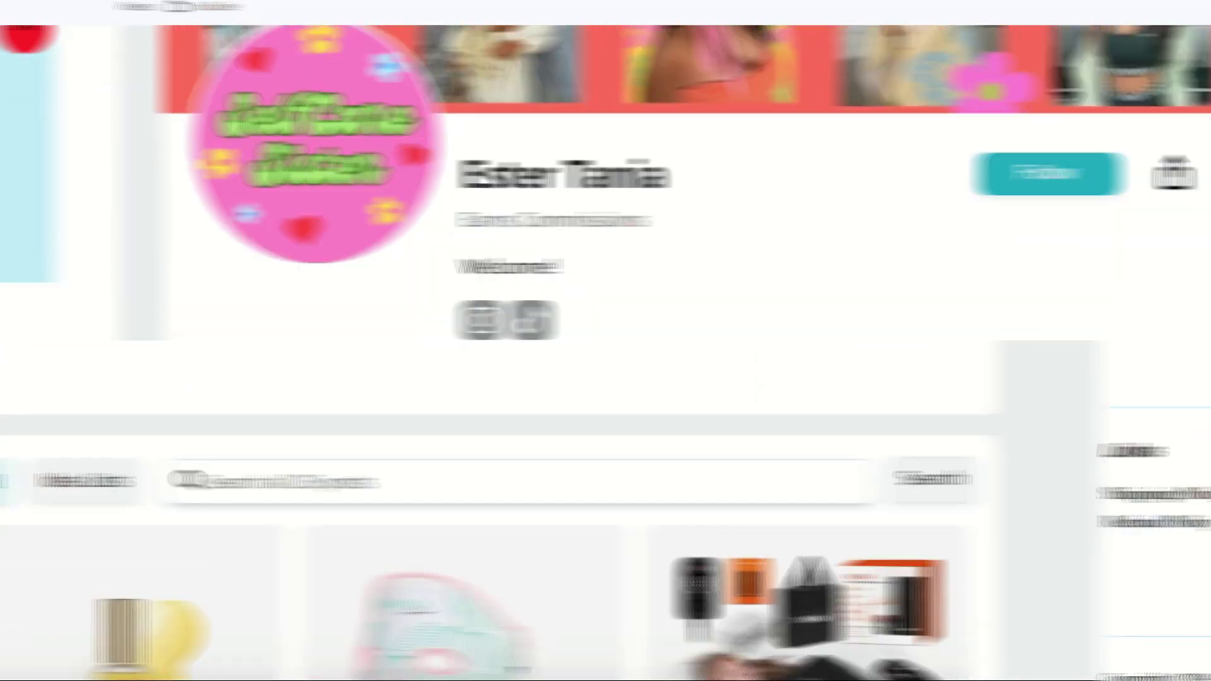
scroll(606, 354, "down", 10)
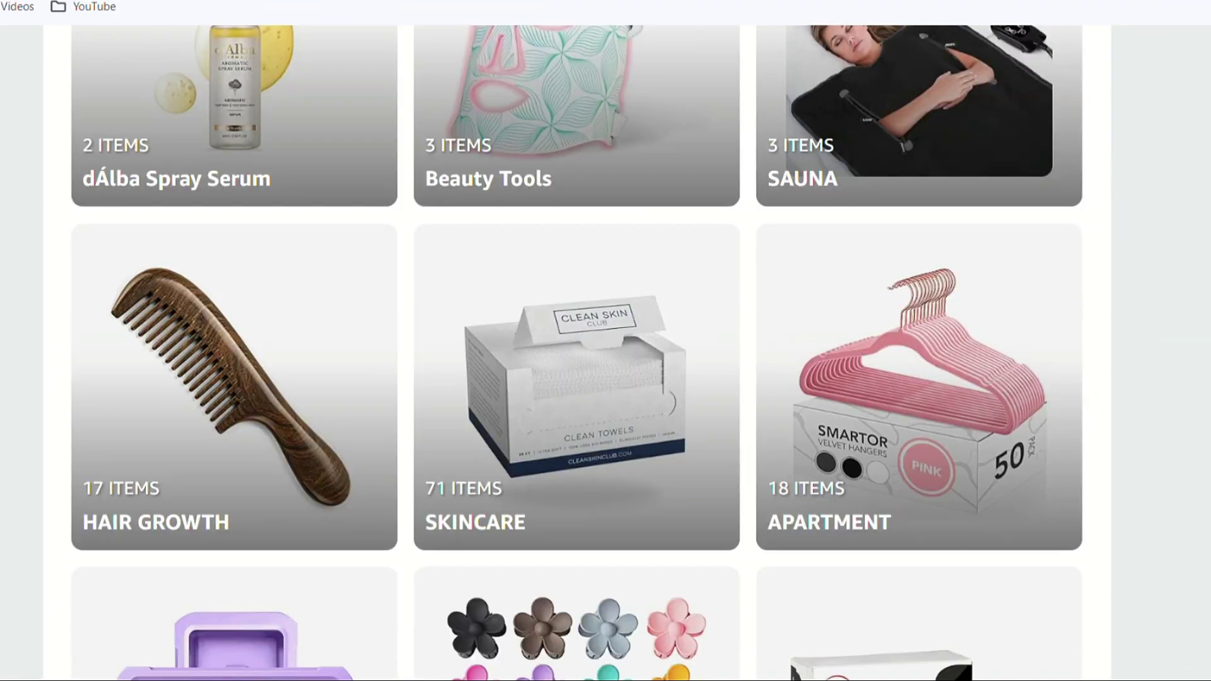
scroll(605, 353, "down", 19)
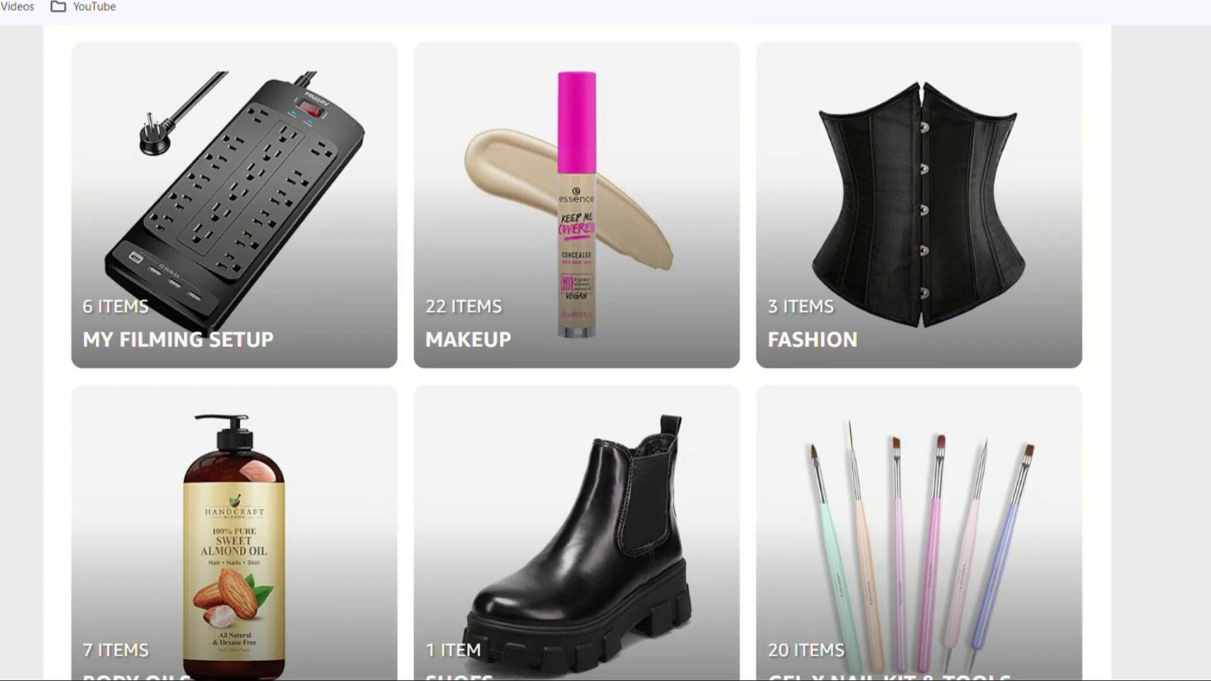
- Open the Gel X Nail Kit & Tools collection and browse its products
scroll(605, 353, "down", 6)
left_click(930, 274)
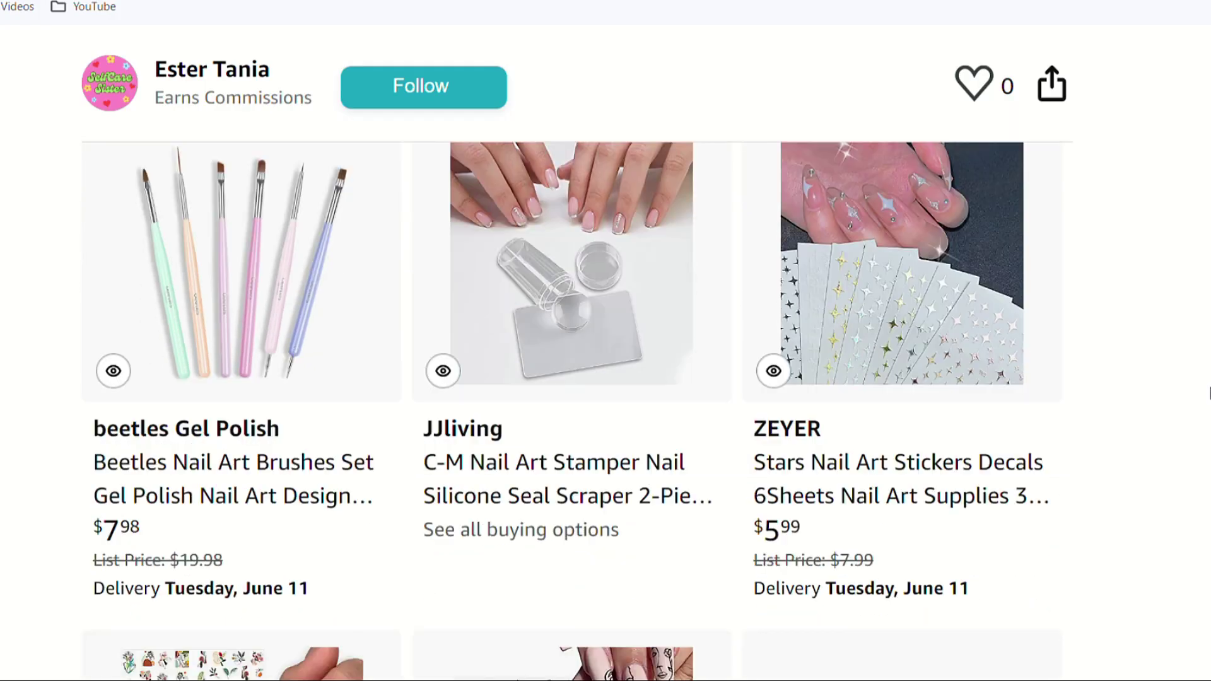
scroll(1209, 392, "down", 13)
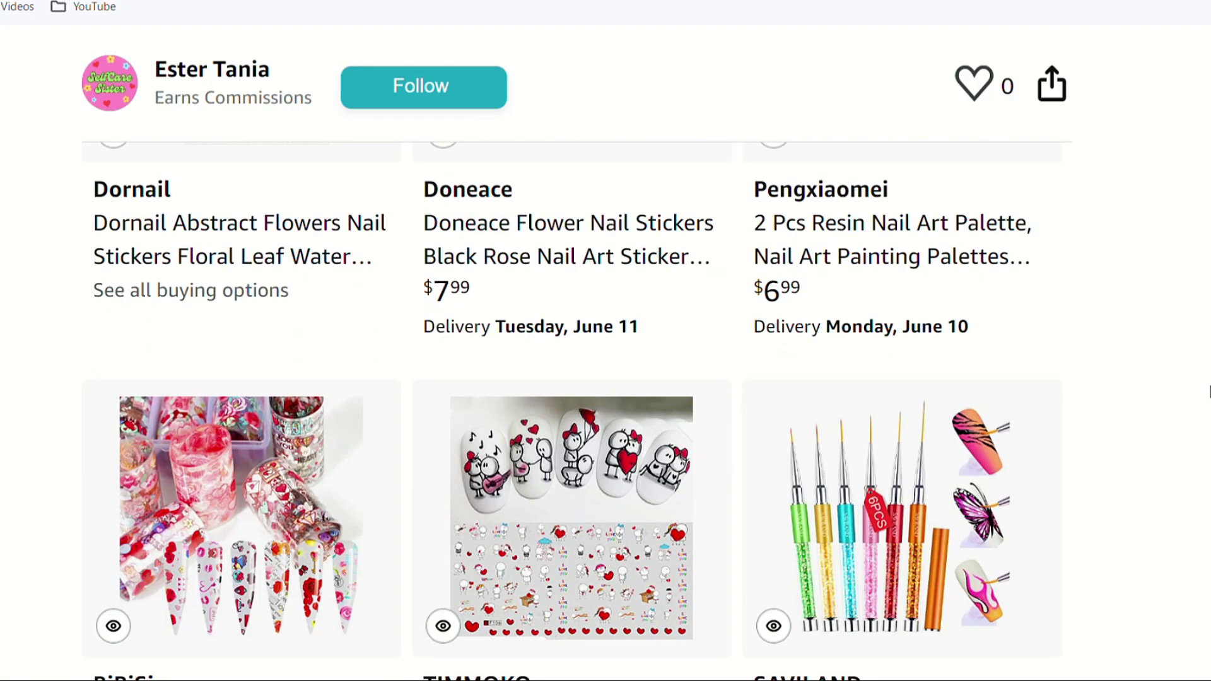
scroll(1209, 392, "down", 14)
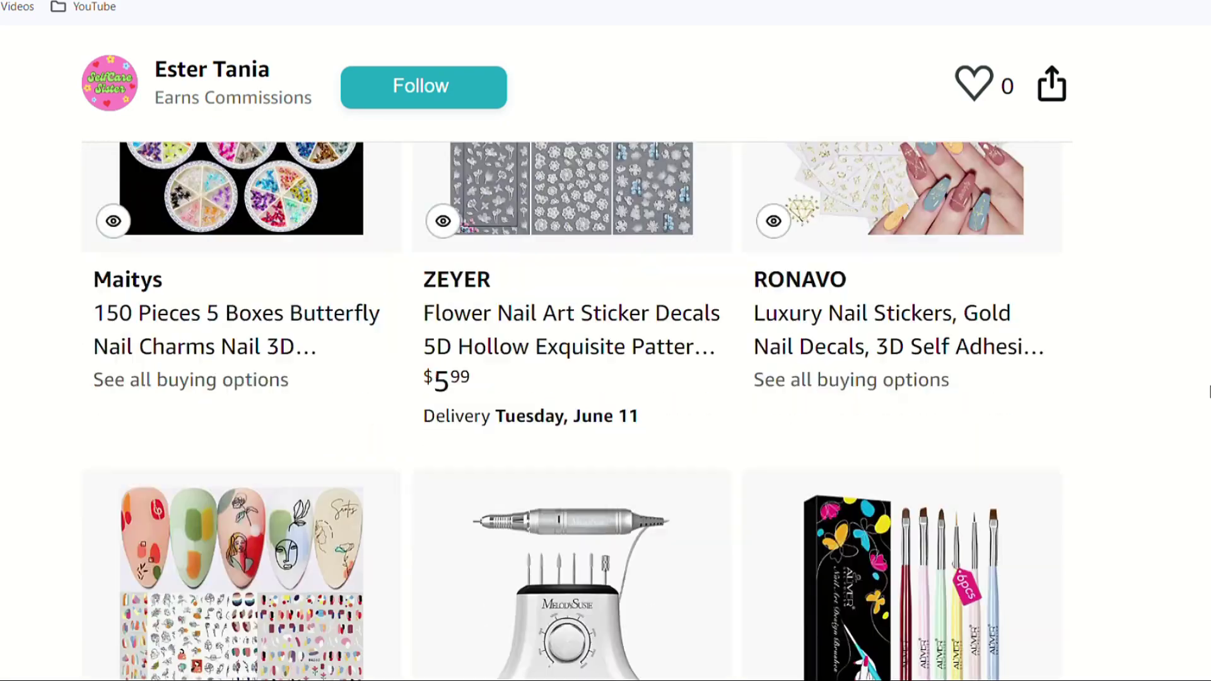
scroll(1209, 392, "down", 10)
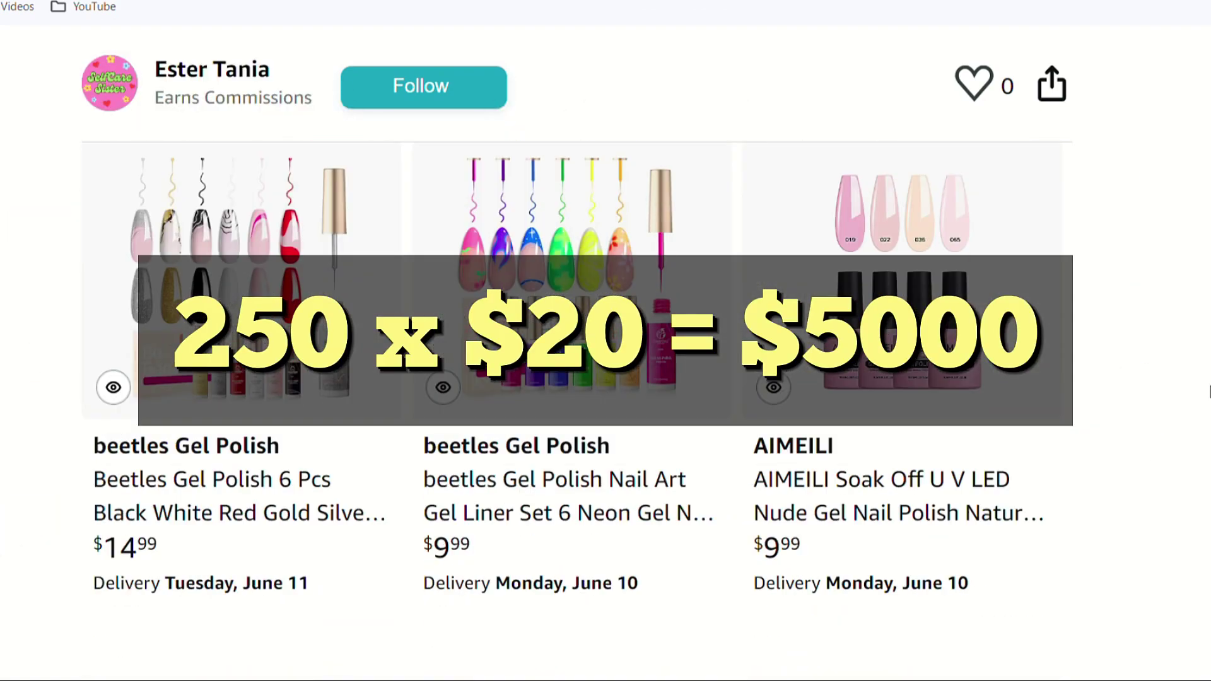
scroll(1209, 393, "down", 11)
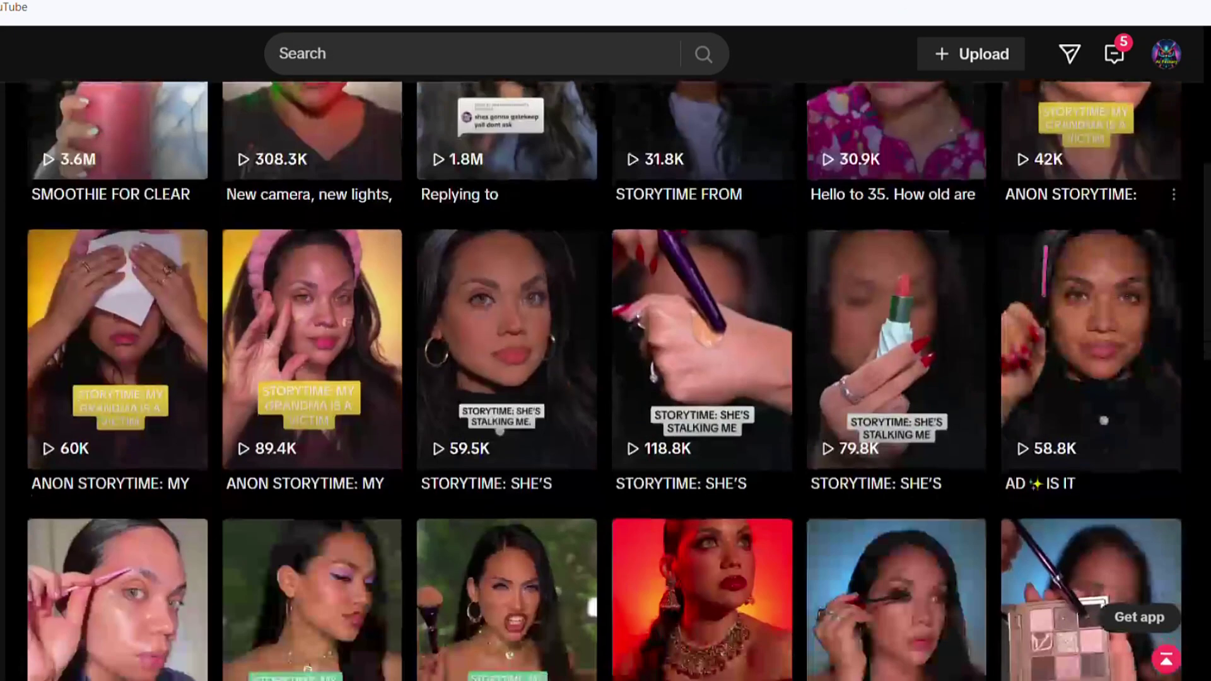
- Open the 'STORYTIME: I GOT REJECTED' TikTok video
scroll(1206, 429, "down", 12)
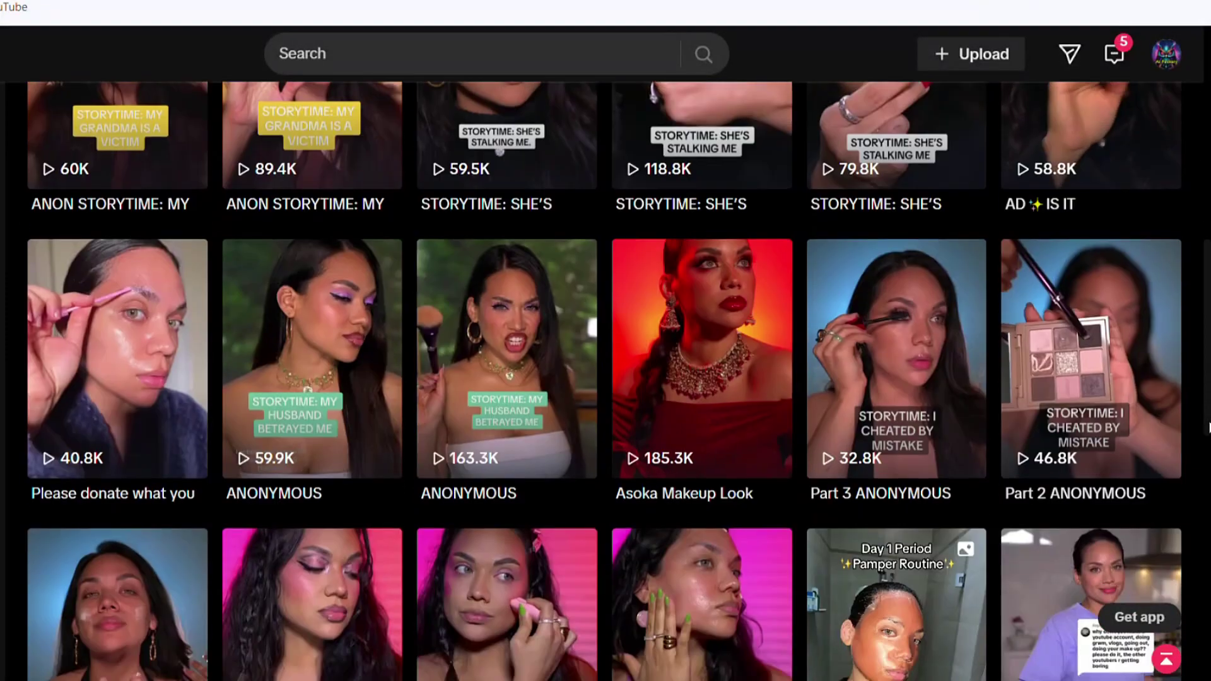
scroll(1206, 429, "down", 3)
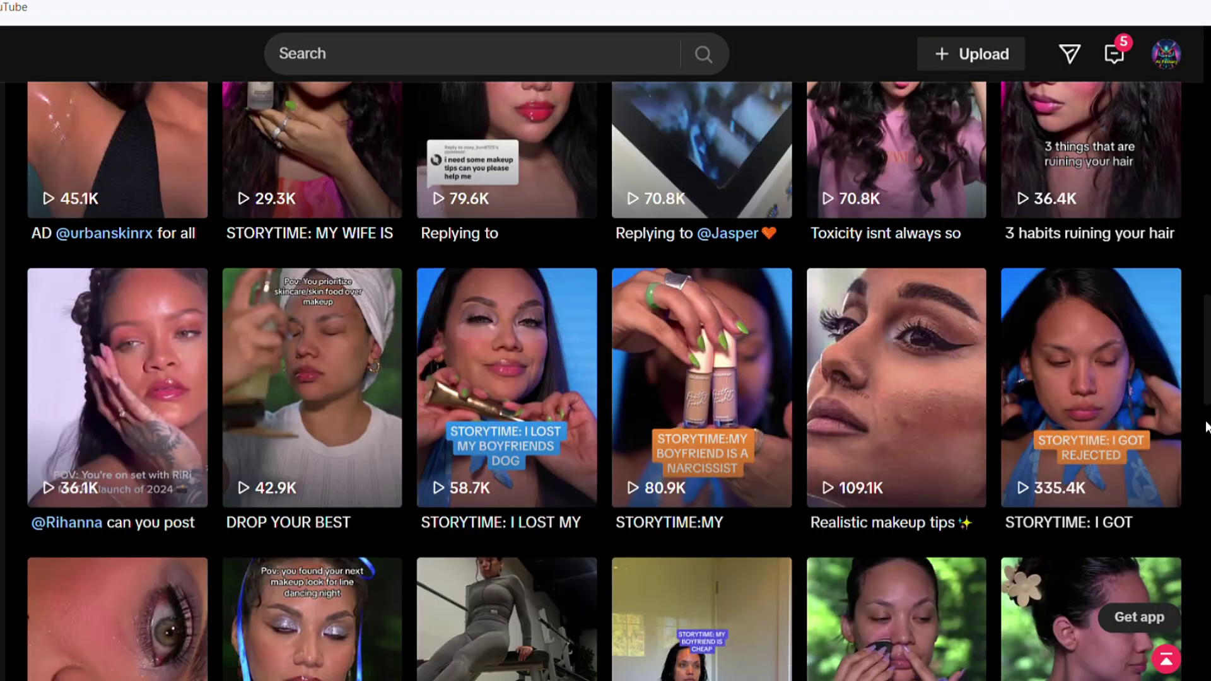
left_click(1147, 419)
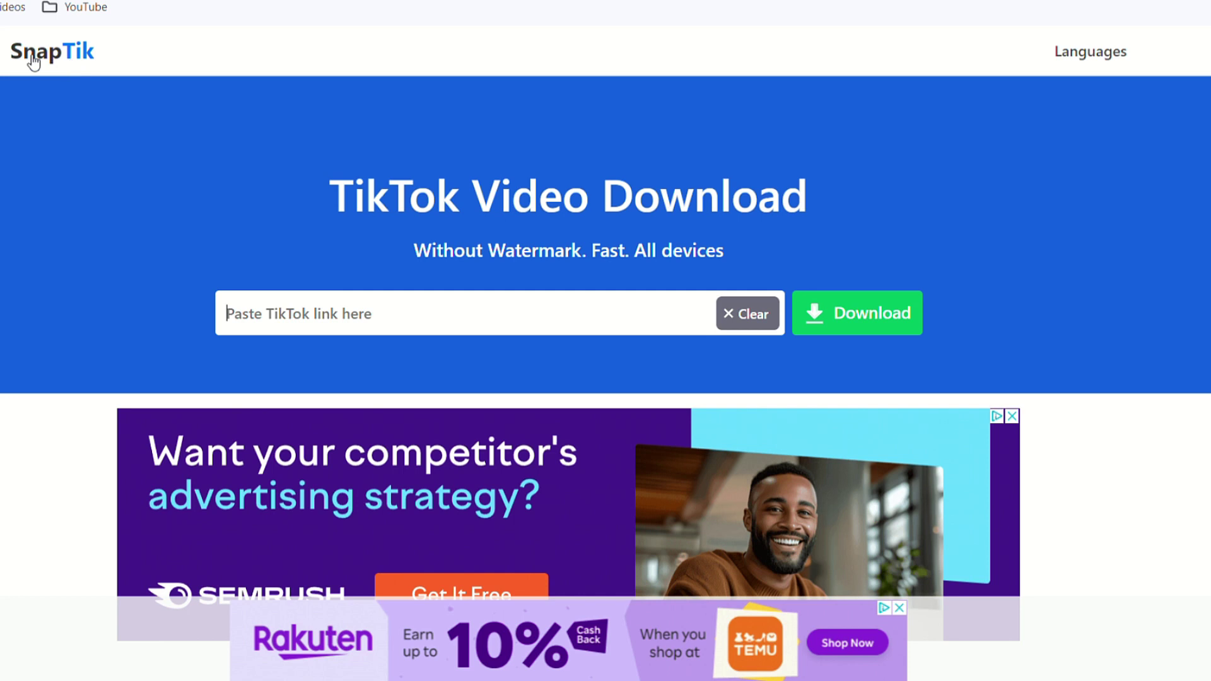
- Paste the storytime TikTok link into SnapTik's link field
key("ctrl+v")
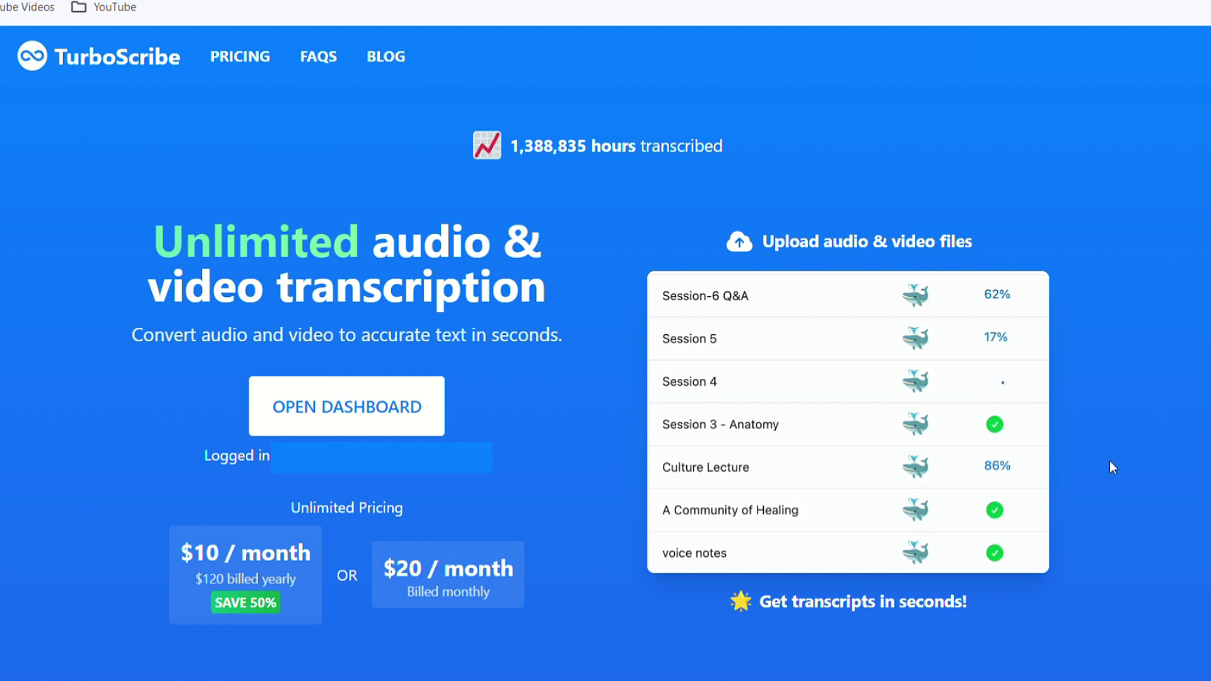
- Upload the downloaded SnapTik MP4 from the TurboScribe dashboard and transcribe it
left_click(350, 407)
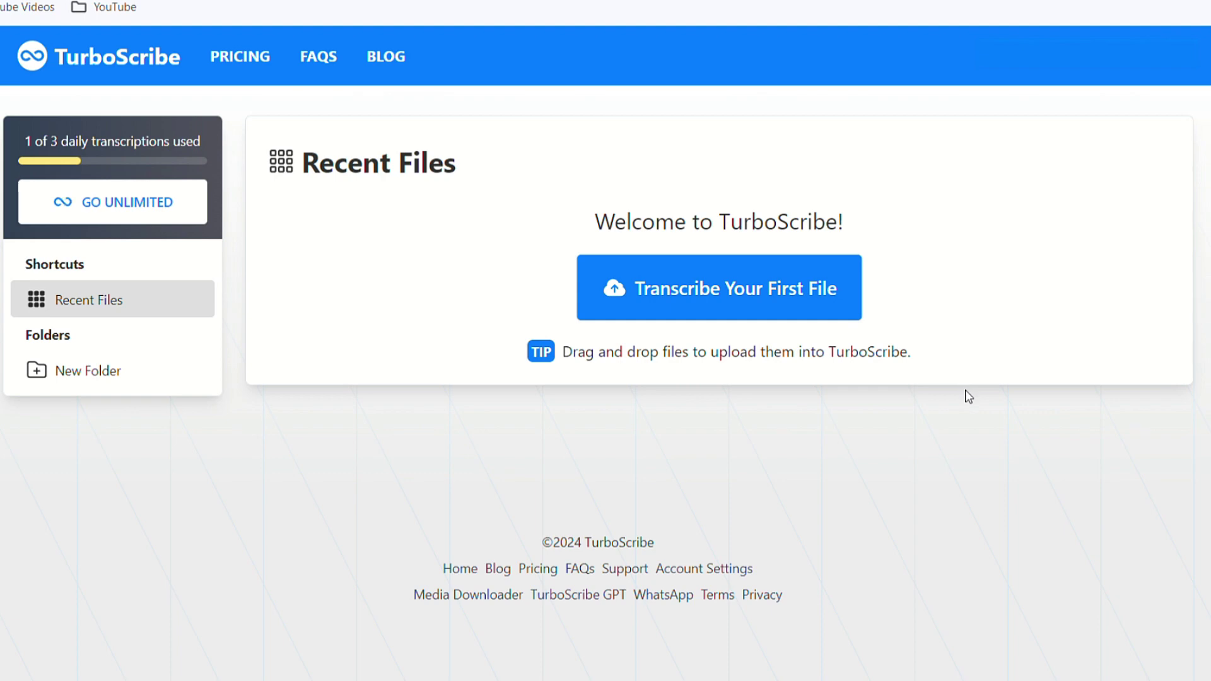
left_click(747, 303)
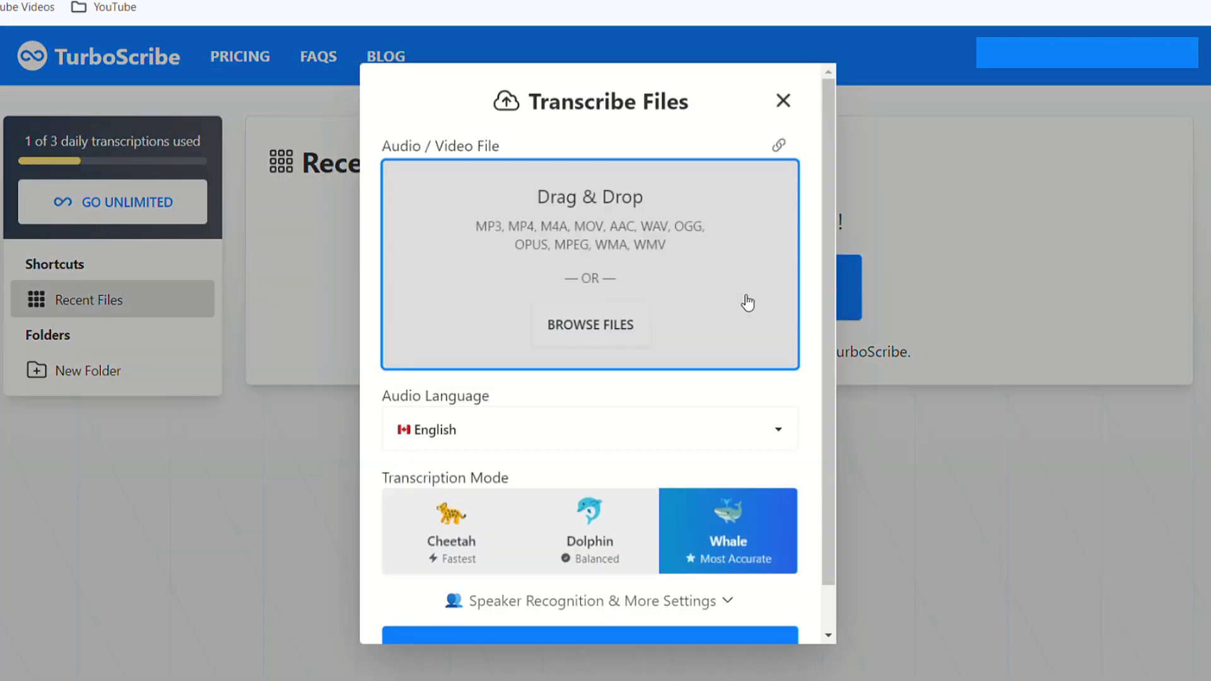
left_click(615, 337)
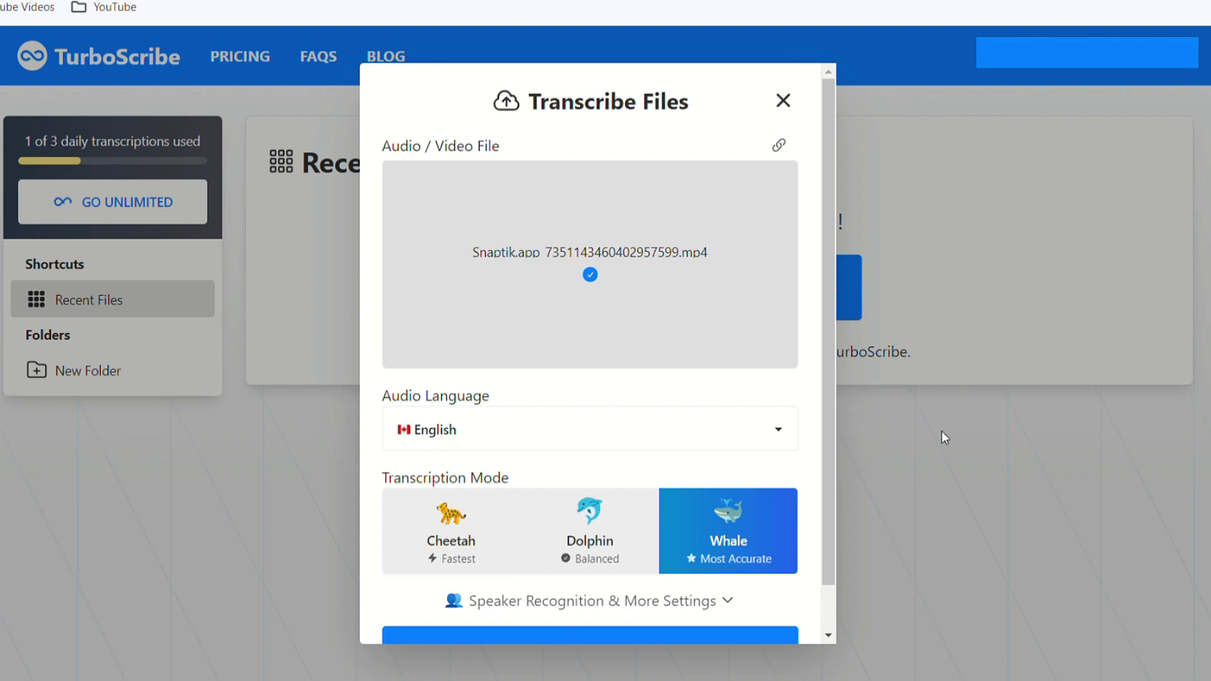
scroll(820, 476, "down", 1)
left_click(612, 607)
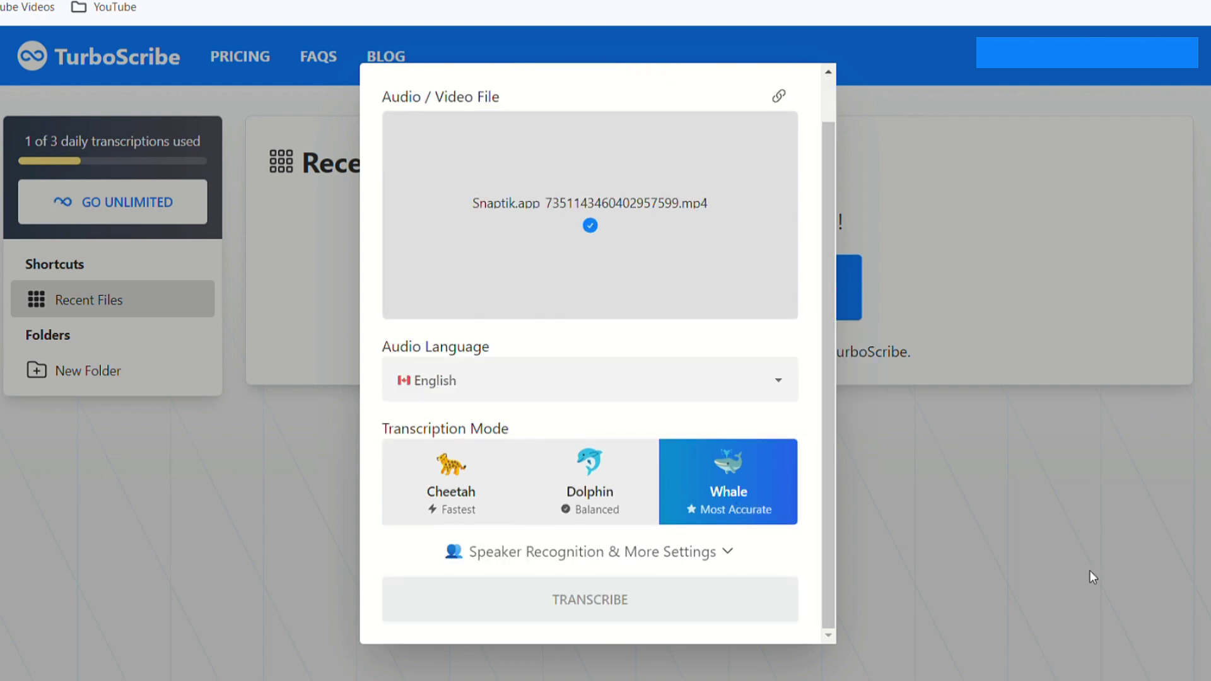
- Open the finished Snaptik.app transcript and look over its timestamps
left_click(1139, 287)
left_click(1136, 333)
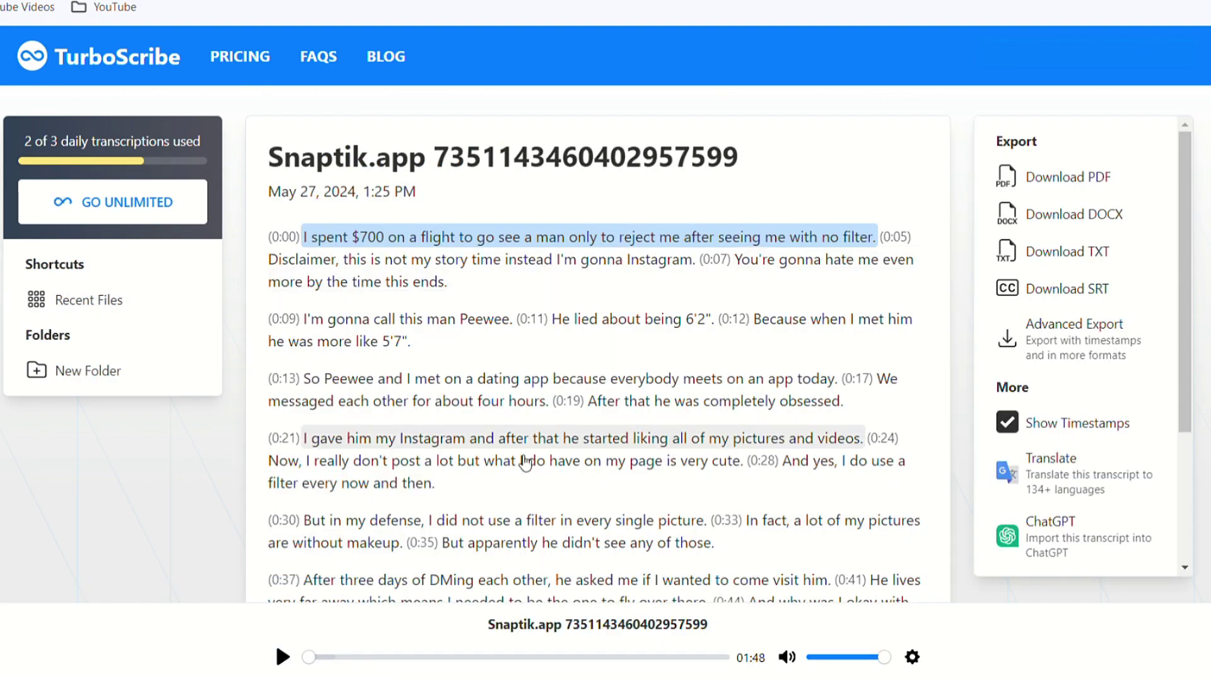
scroll(525, 463, "down", 6)
scroll(617, 533, "up", 6)
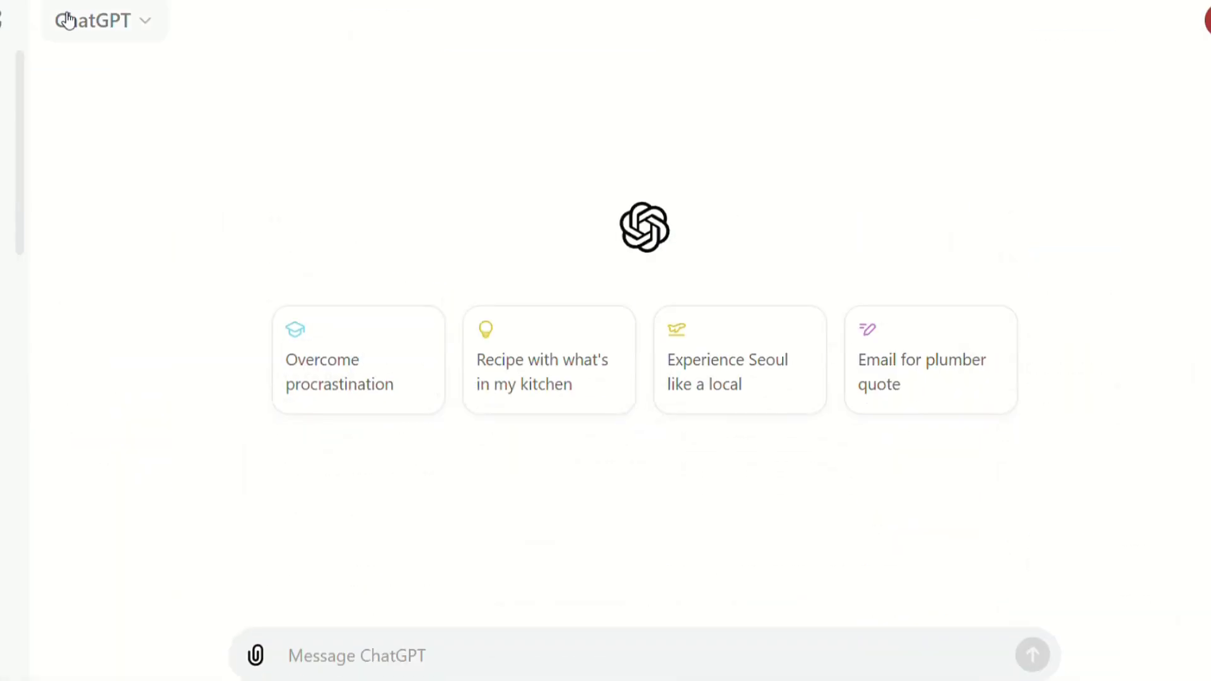
- Send ChatGPT the TikTok influencer role prompt followed by the transcribed story
type("you are a TikTok influencer, tasked with creating engaging oral broadcasts for your audience. Your goal is to captivate listeners from the very start with suspenseful, gripping, and enticing content that is both sexy and charming. Please use the following script as inspiration to craft a similar story.")
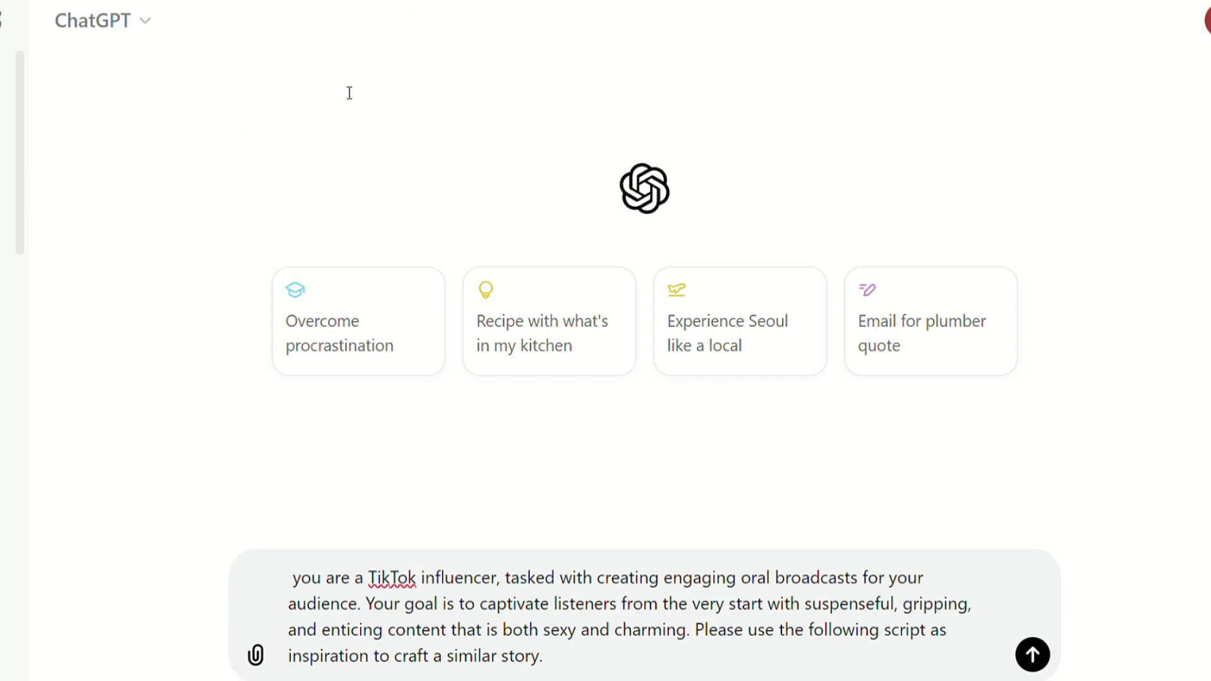
key("ctrl+v")
key("Return")
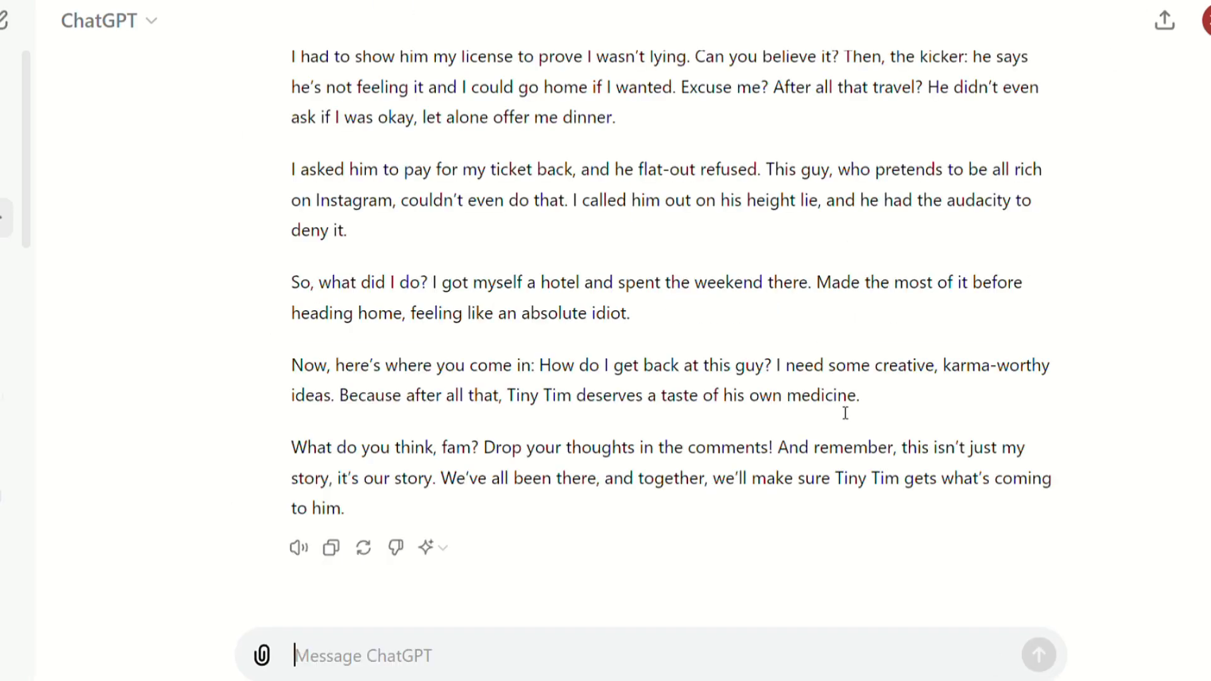
scroll(827, 428, "up", 10)
scroll(827, 428, "down", 10)
- Send the story-writing prompt to get a shortened 'Tiny Tim' storytime script
type("Please shorten it and enhance the attractions, particularly at the beginning.")
key("Return")
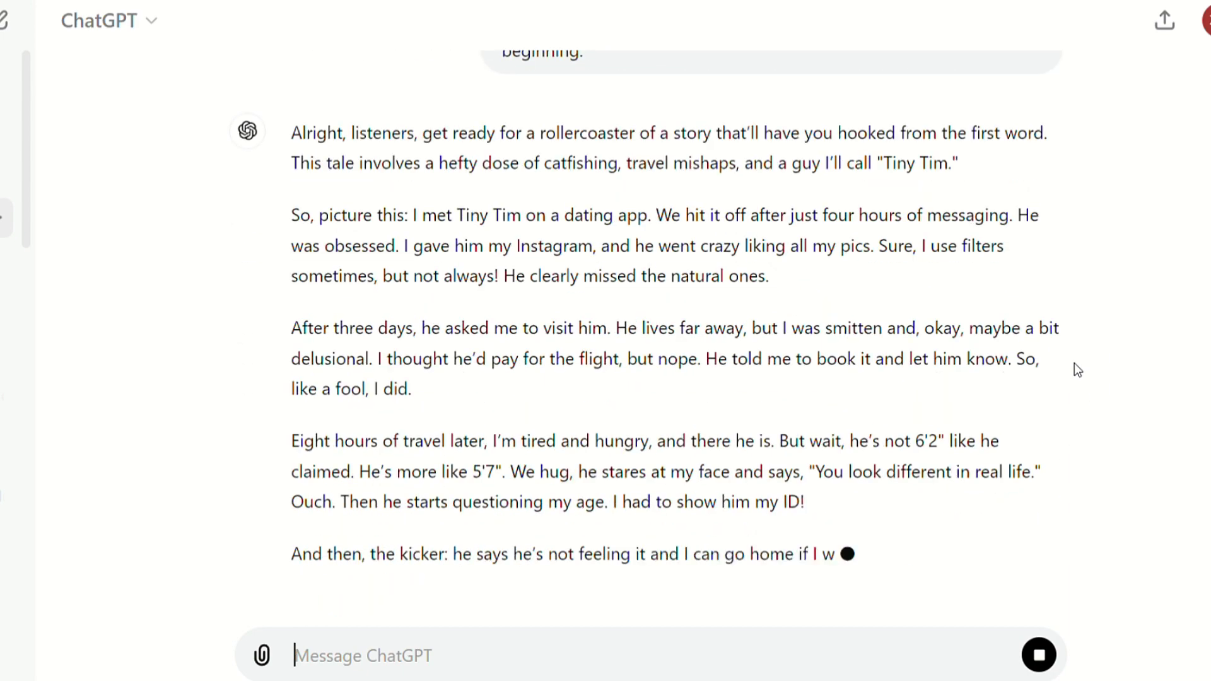
scroll(1141, 406, "down", 5)
scroll(1140, 416, "up", 8)
scroll(1141, 415, "down", 3)
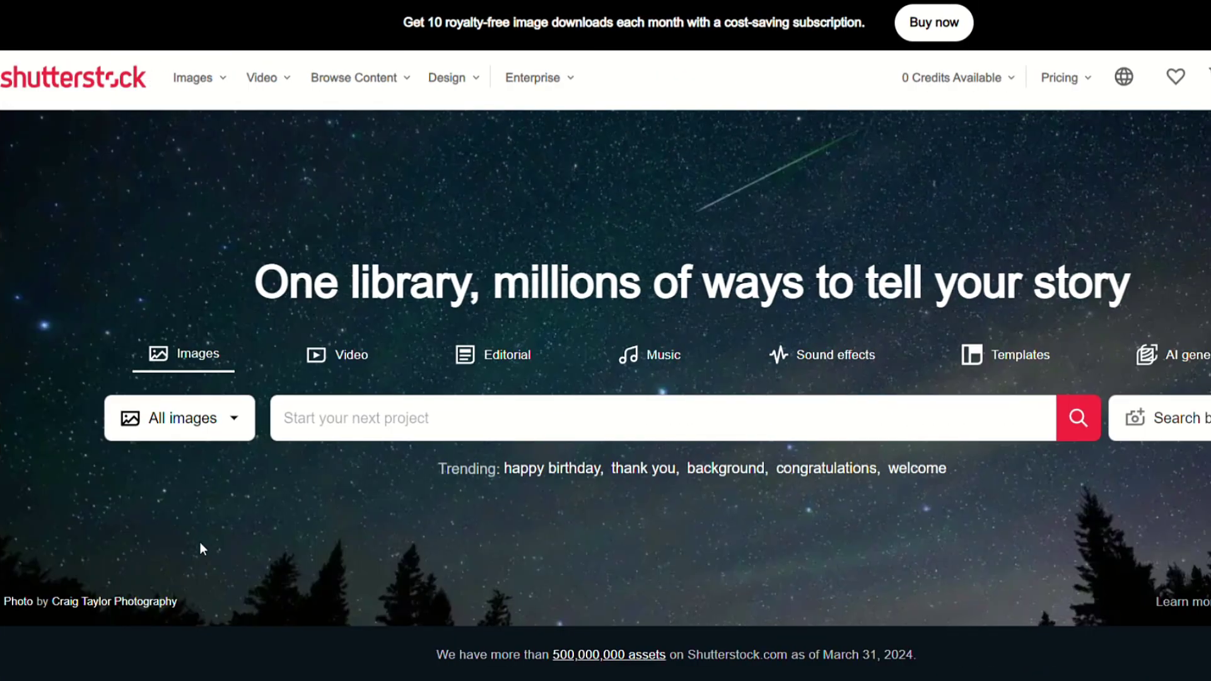
left_click(183, 419)
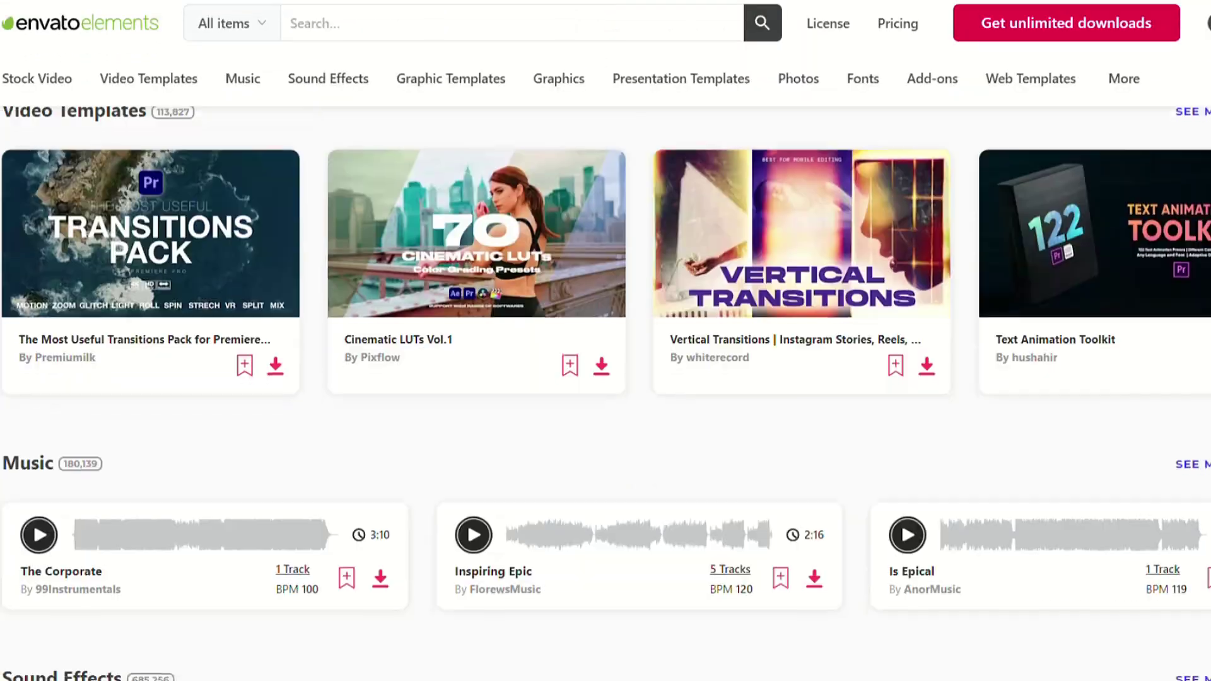
- Scroll through Envato Elements' asset categories and the nail polish video results
scroll(606, 378, "down", 15)
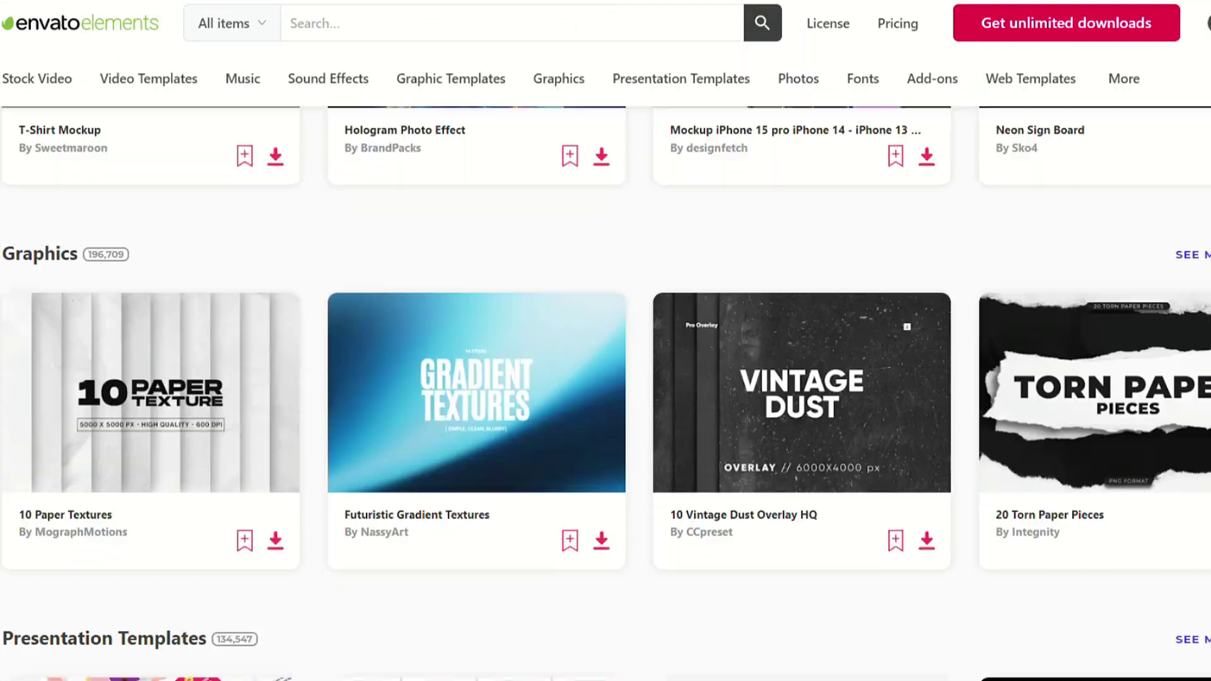
scroll(605, 378, "down", 20)
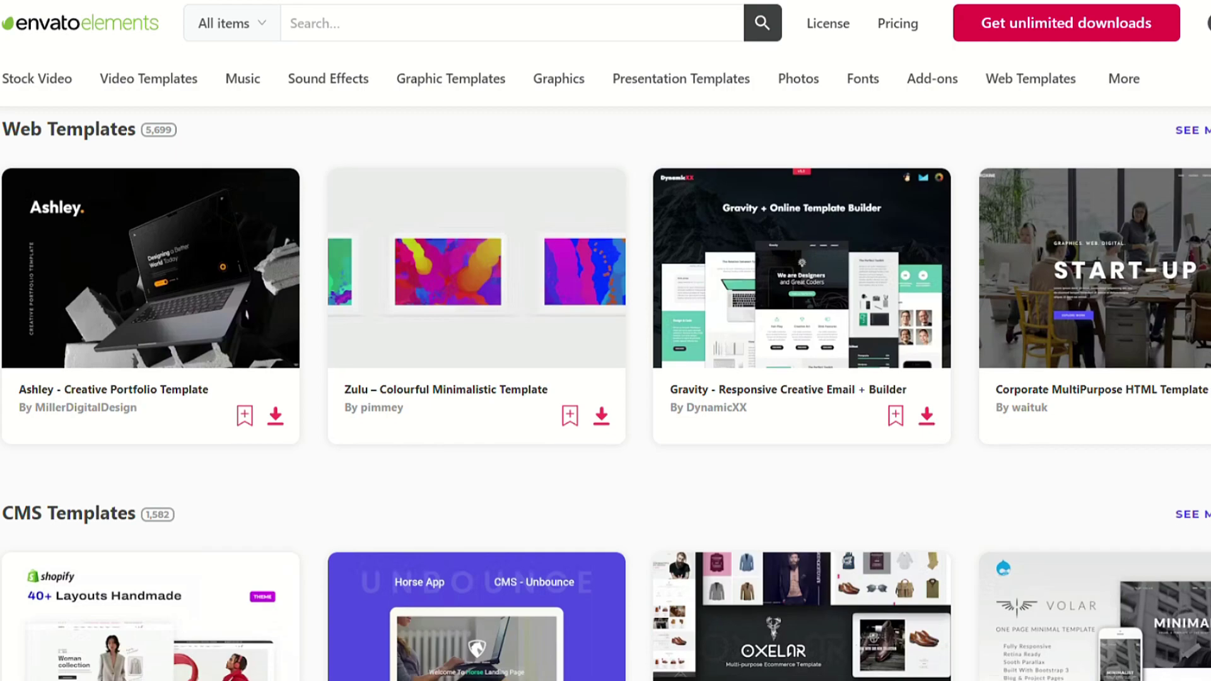
scroll(606, 379, "down", 15)
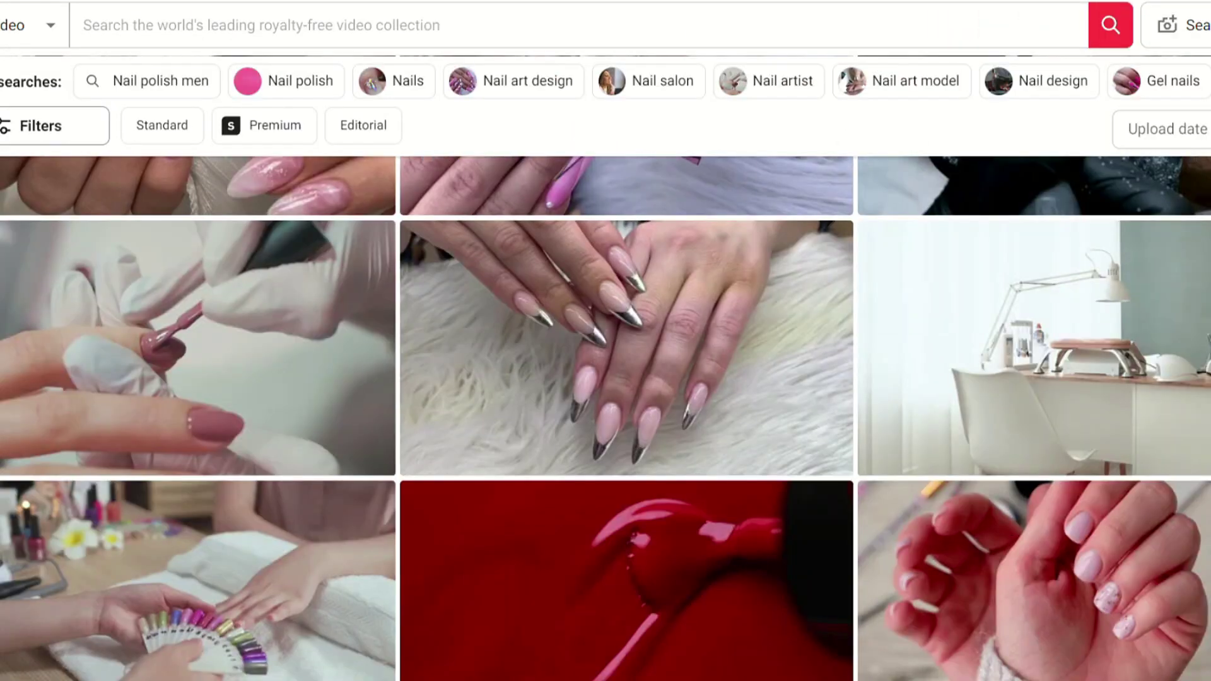
scroll(708, 338, "down", 10)
scroll(781, 418, "down", 15)
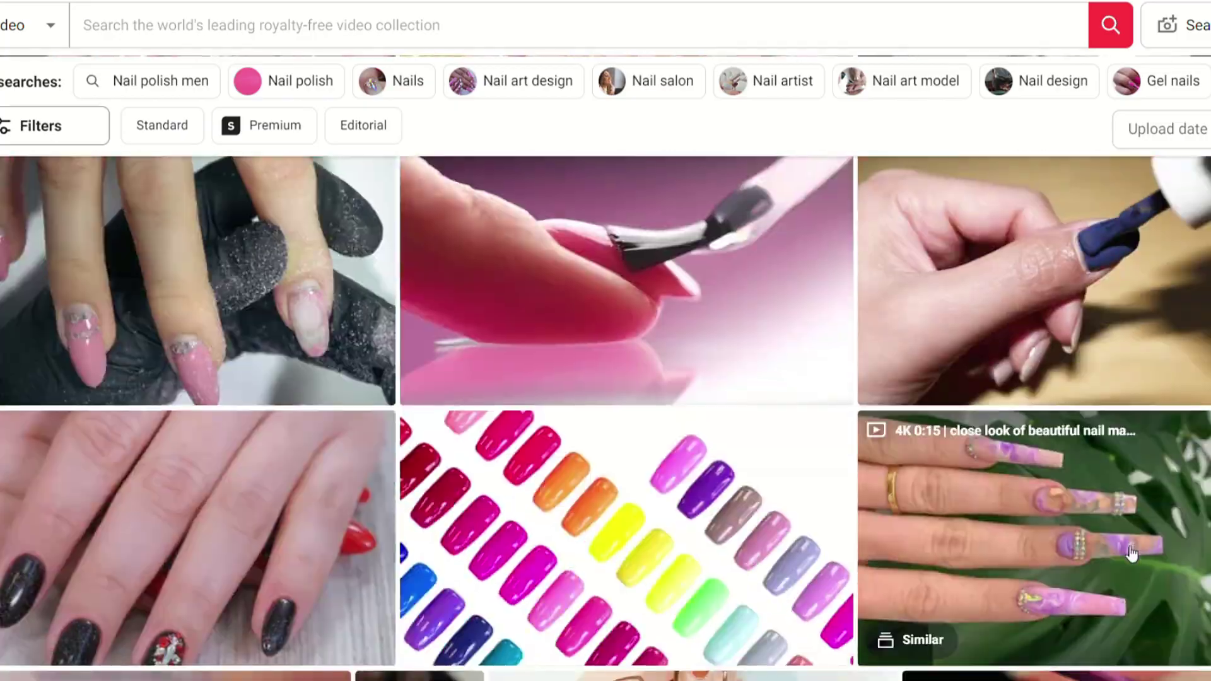
scroll(1131, 553, "down", 5)
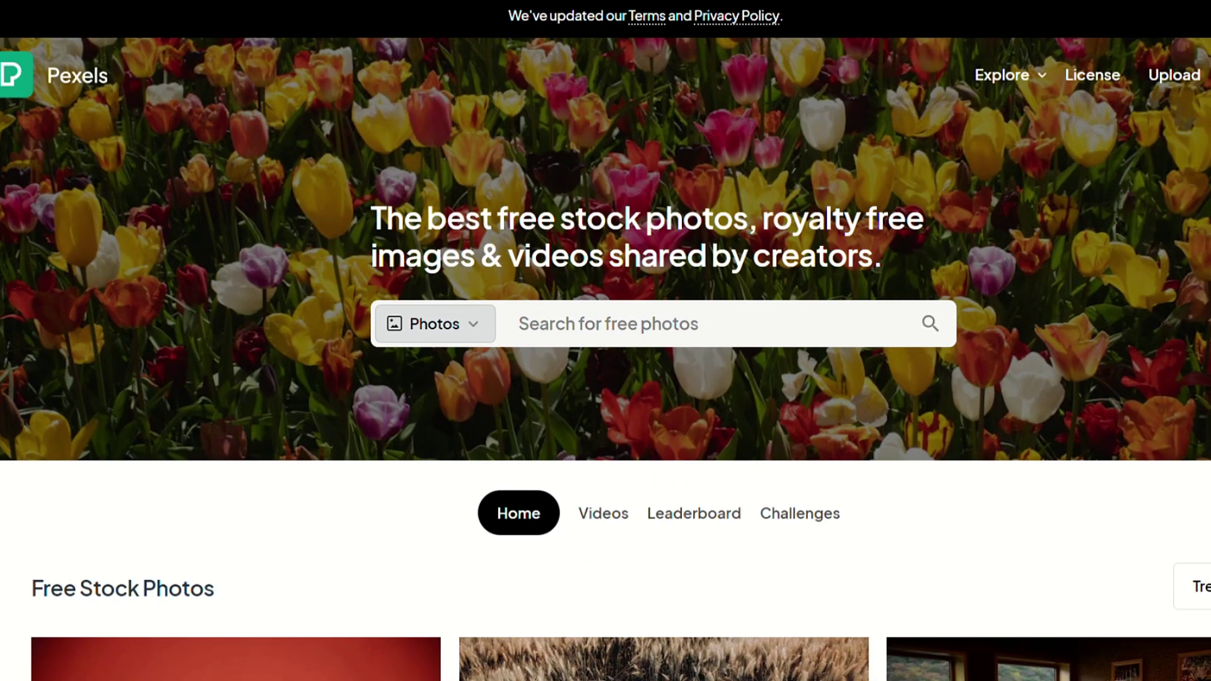
- Browse the Pexels nail clips, then search the videos for 'makeup'
scroll(606, 378, "down", 4)
scroll(606, 378, "down", 2)
scroll(606, 379, "up", 5)
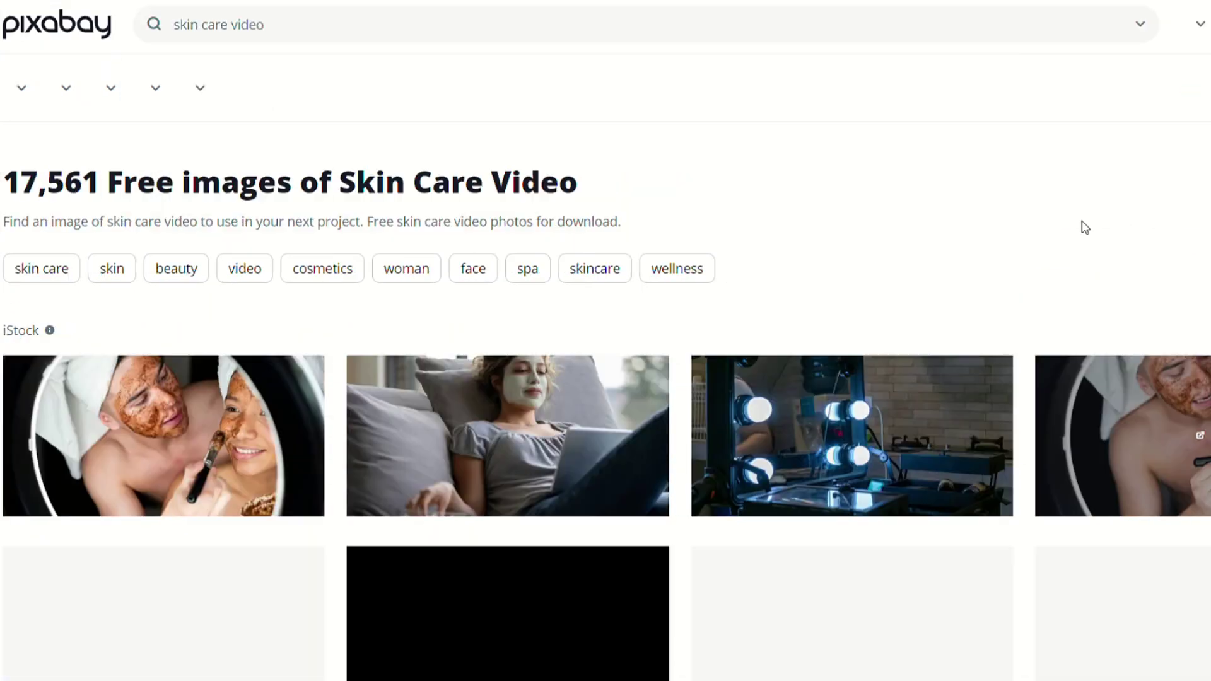
scroll(976, 400, "down", 15)
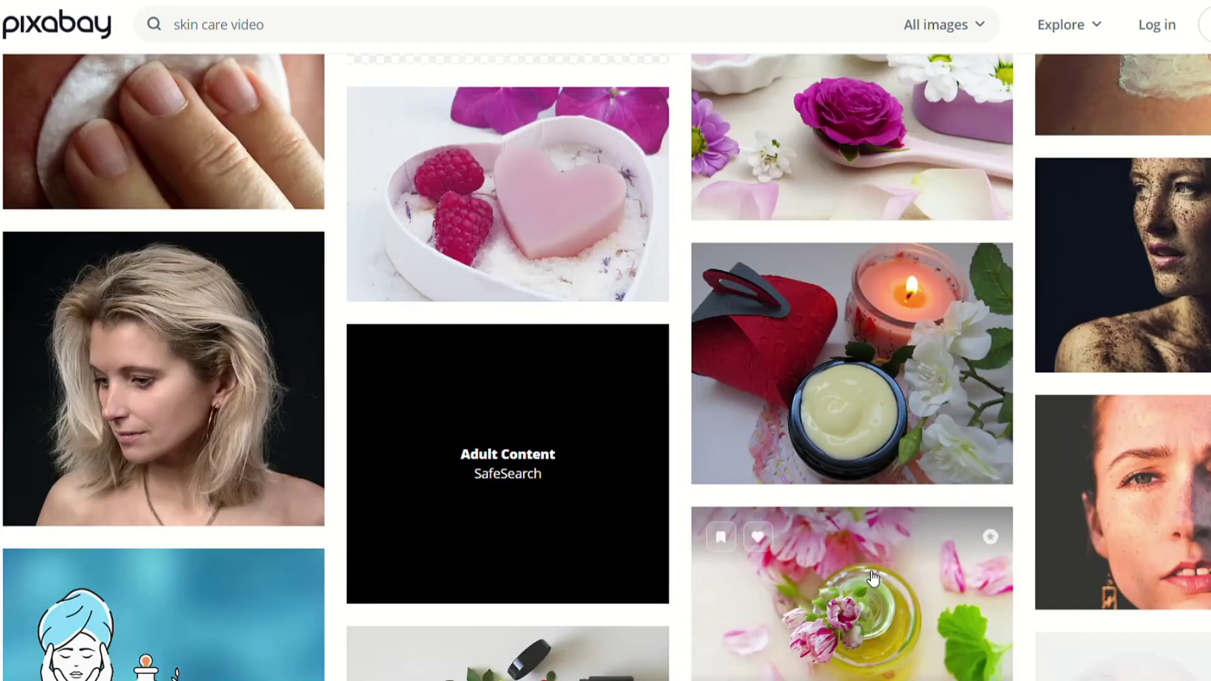
scroll(901, 411, "up", 20)
triple_click(178, 27)
type("makeup")
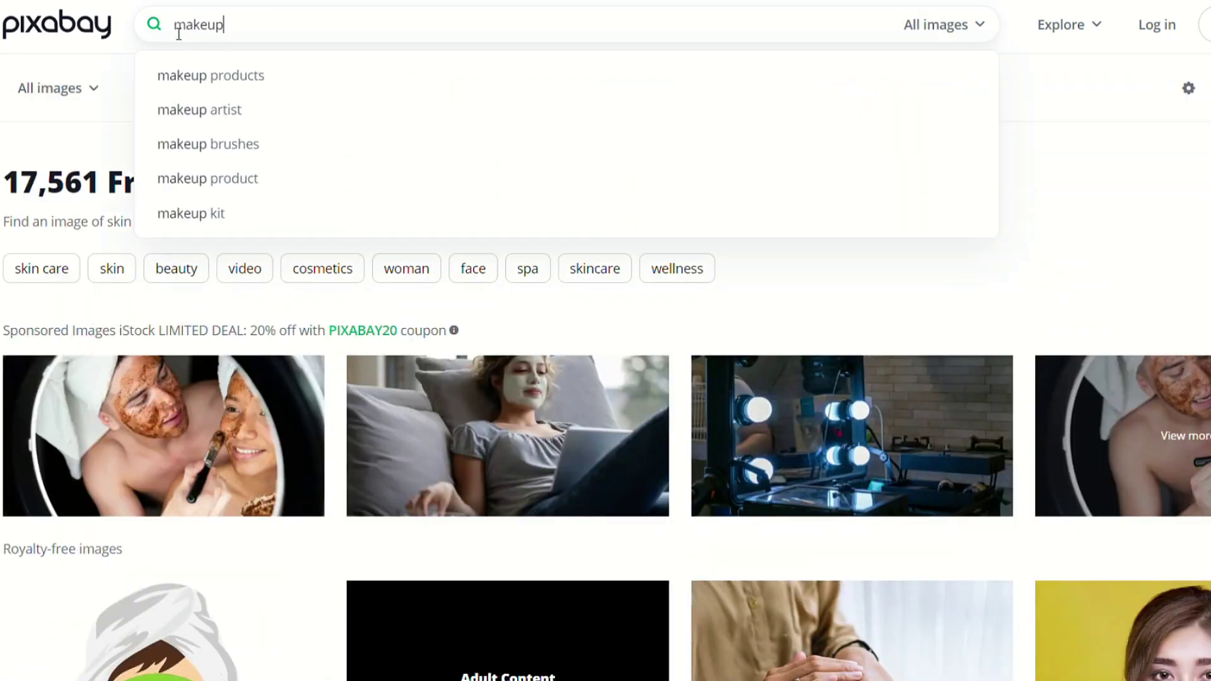
key("Return")
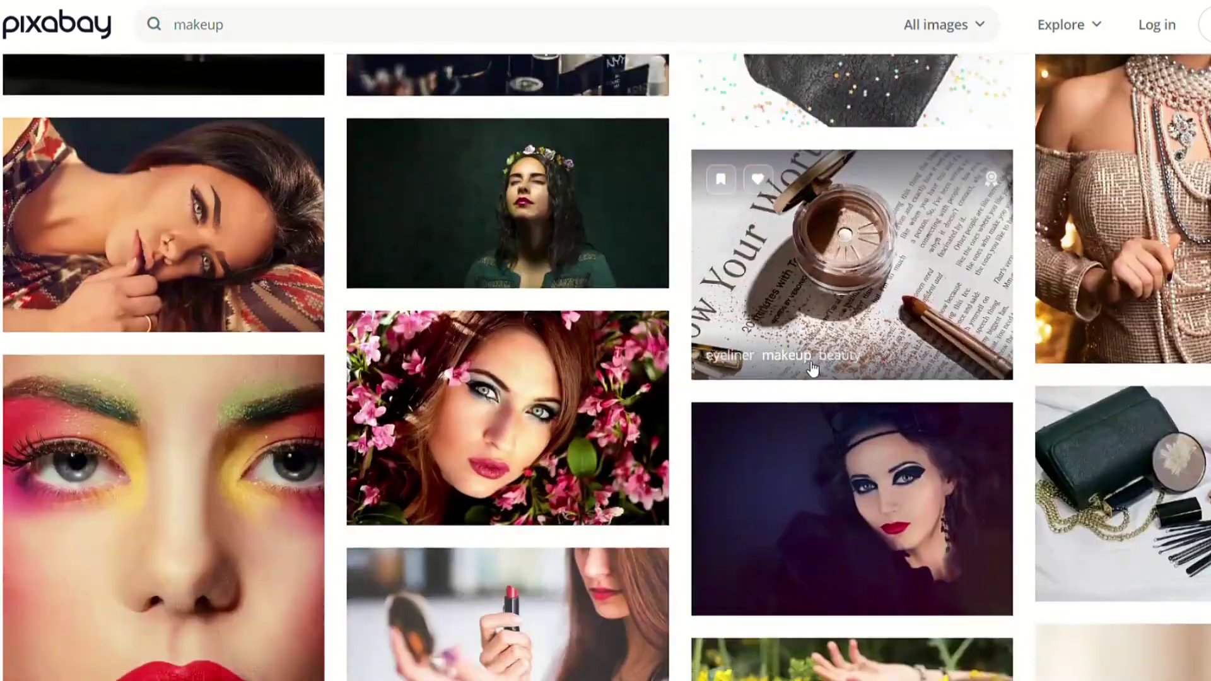
scroll(606, 378, "down", 10)
scroll(1127, 287, "down", 10)
scroll(615, 280, "up", 10)
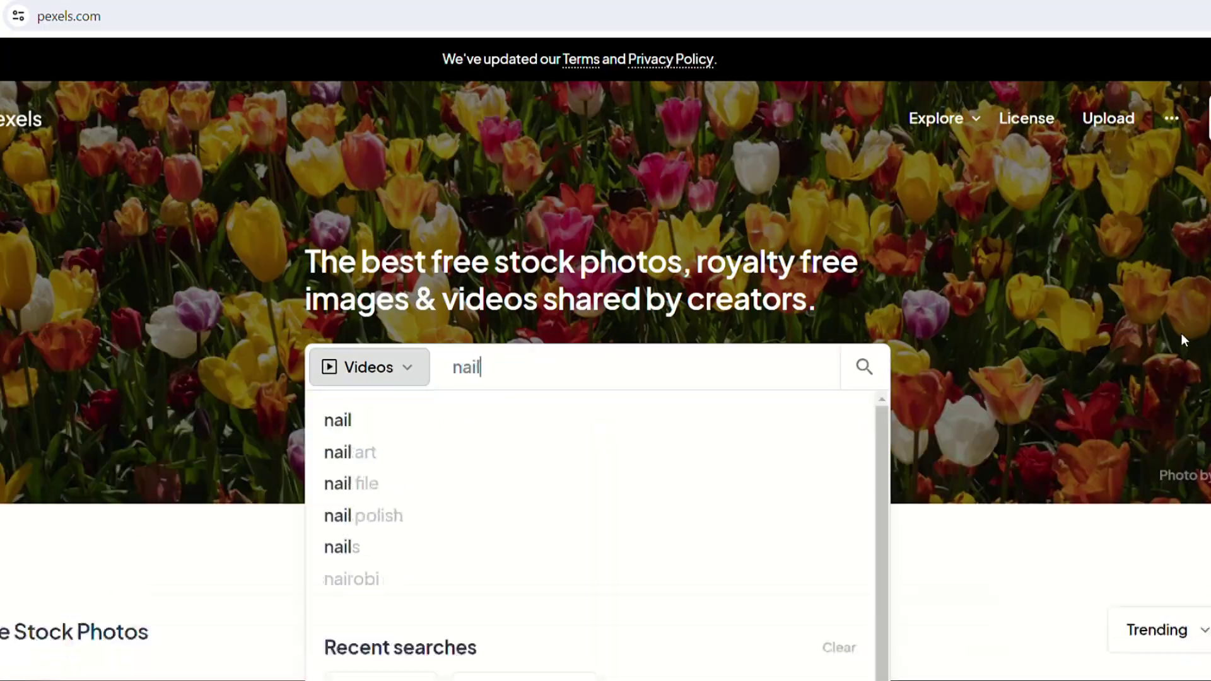
- Search Pexels videos for 'nail' and look over the results
type("nail")
key("Return")
scroll(1031, 419, "down", 15)
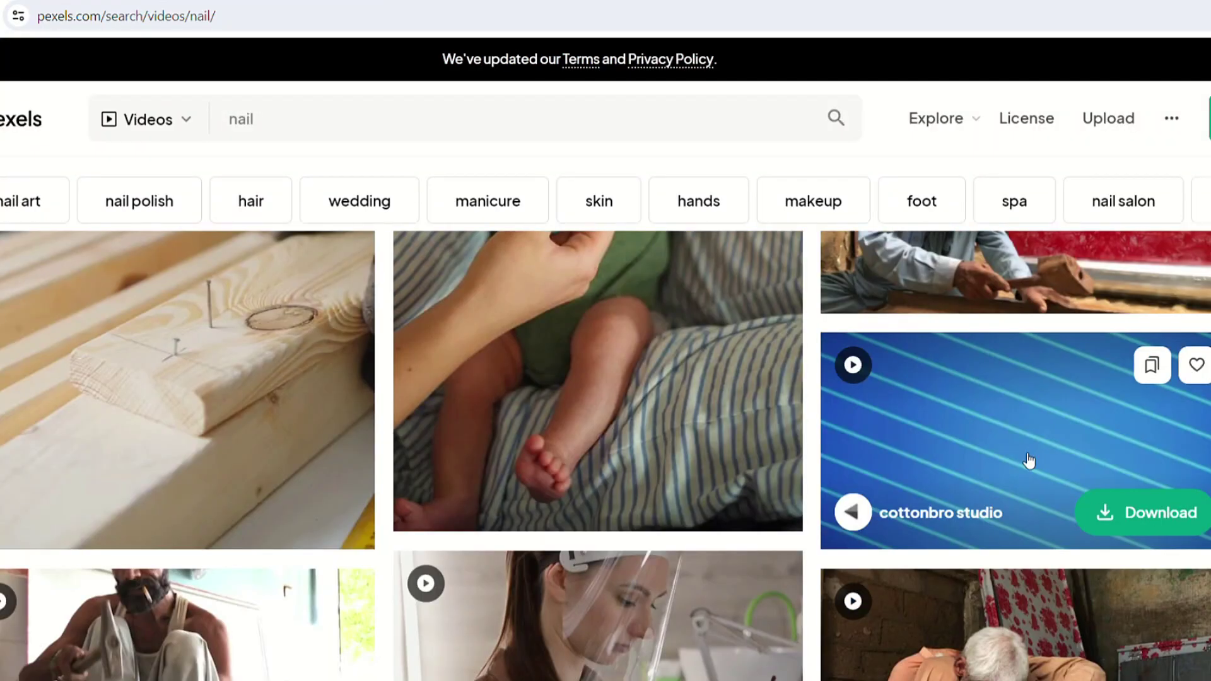
scroll(1030, 461, "up", 15)
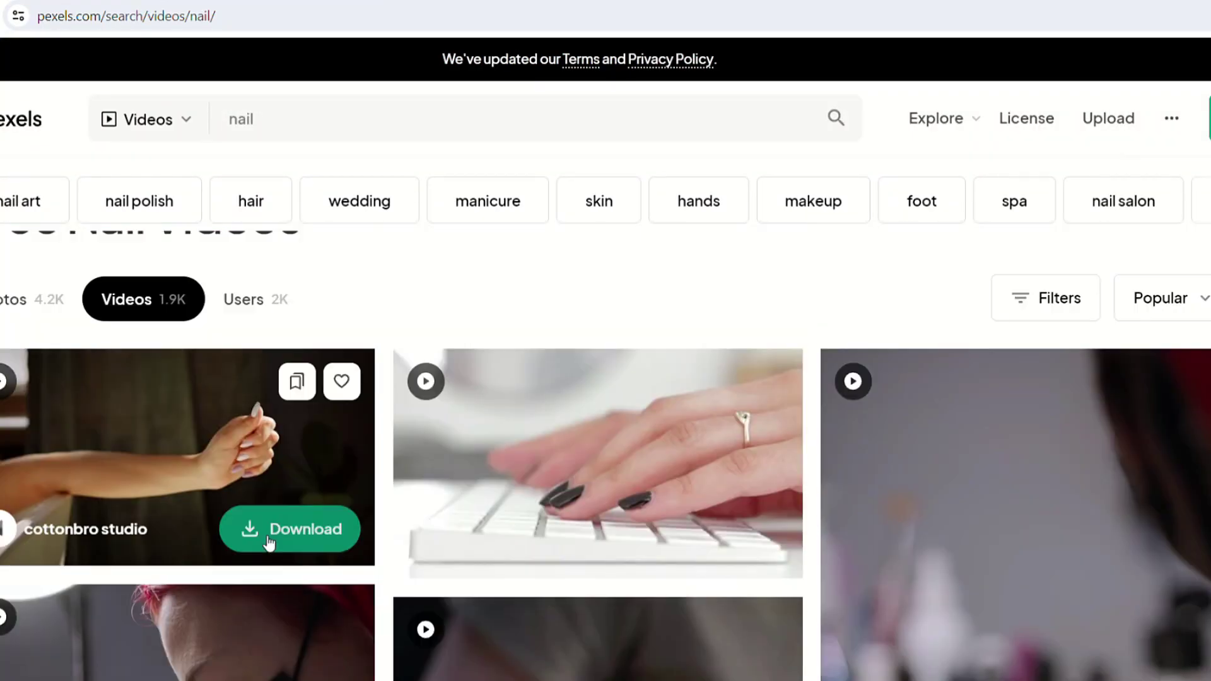
- Replace the query with 'skin care' and browse the skin care video results
left_click(241, 119)
type("skin care")
key("Return")
scroll(1202, 556, "down", 10)
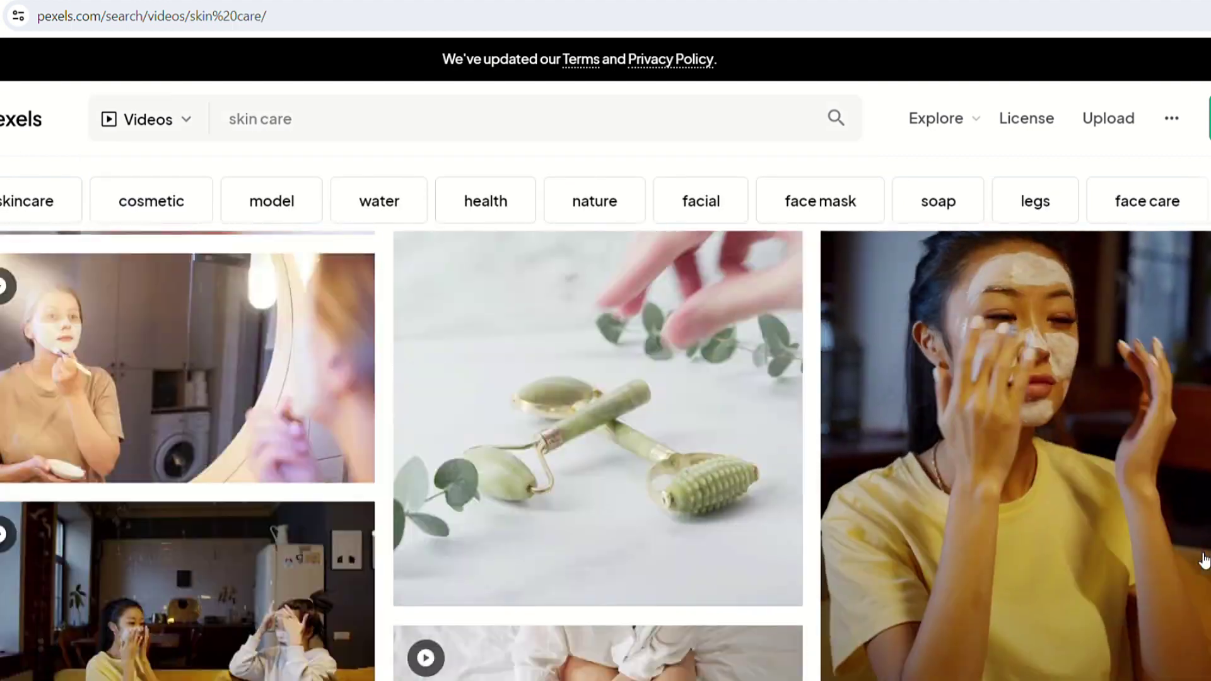
scroll(1202, 556, "down", 10)
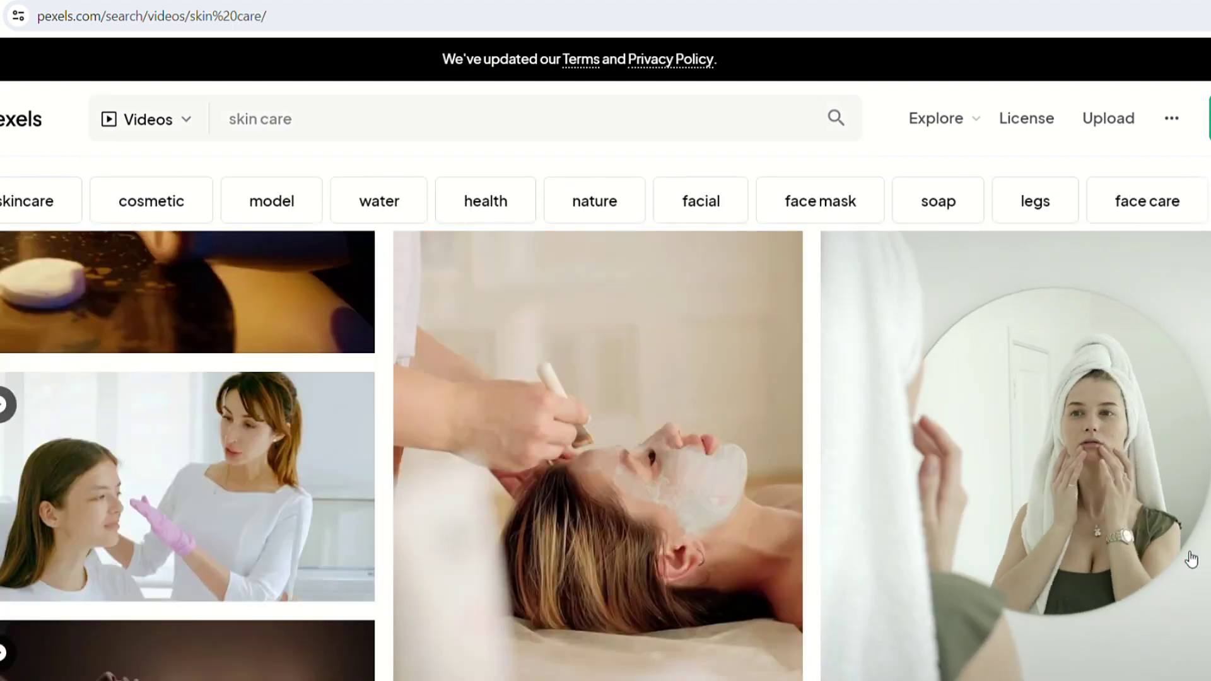
scroll(164, 609, "down", 10)
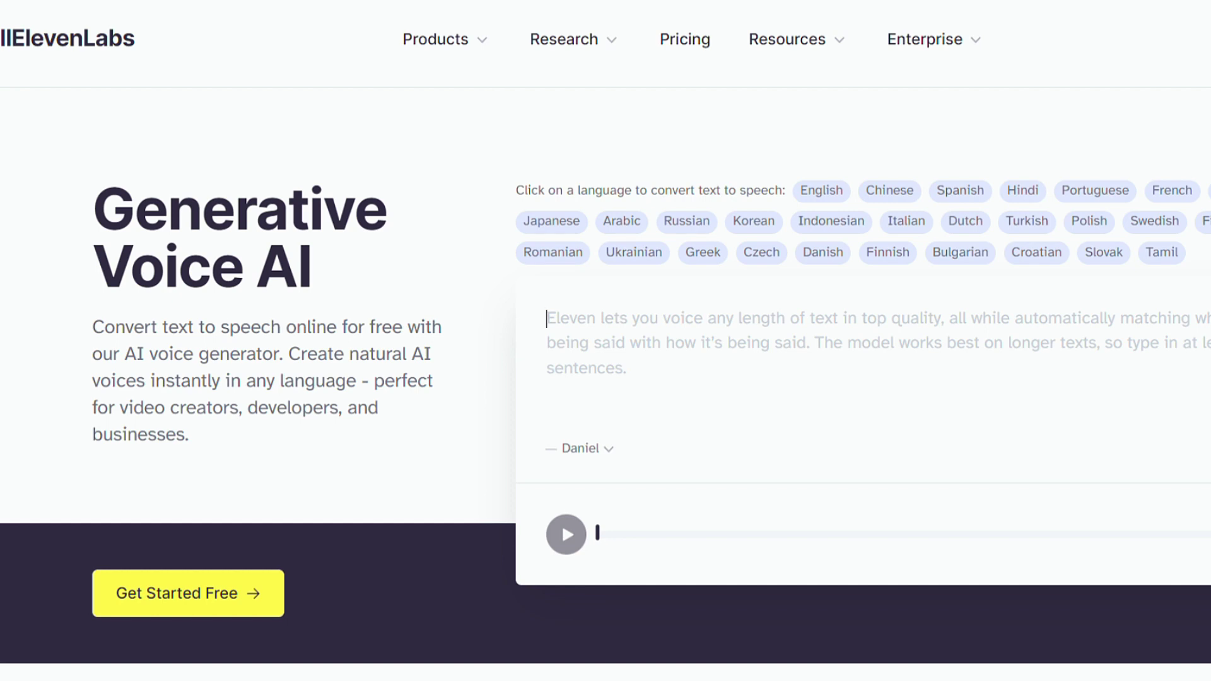
- Choose 'Get Started Free' on the ElevenLabs home page to reach Sign Up
left_click(208, 607)
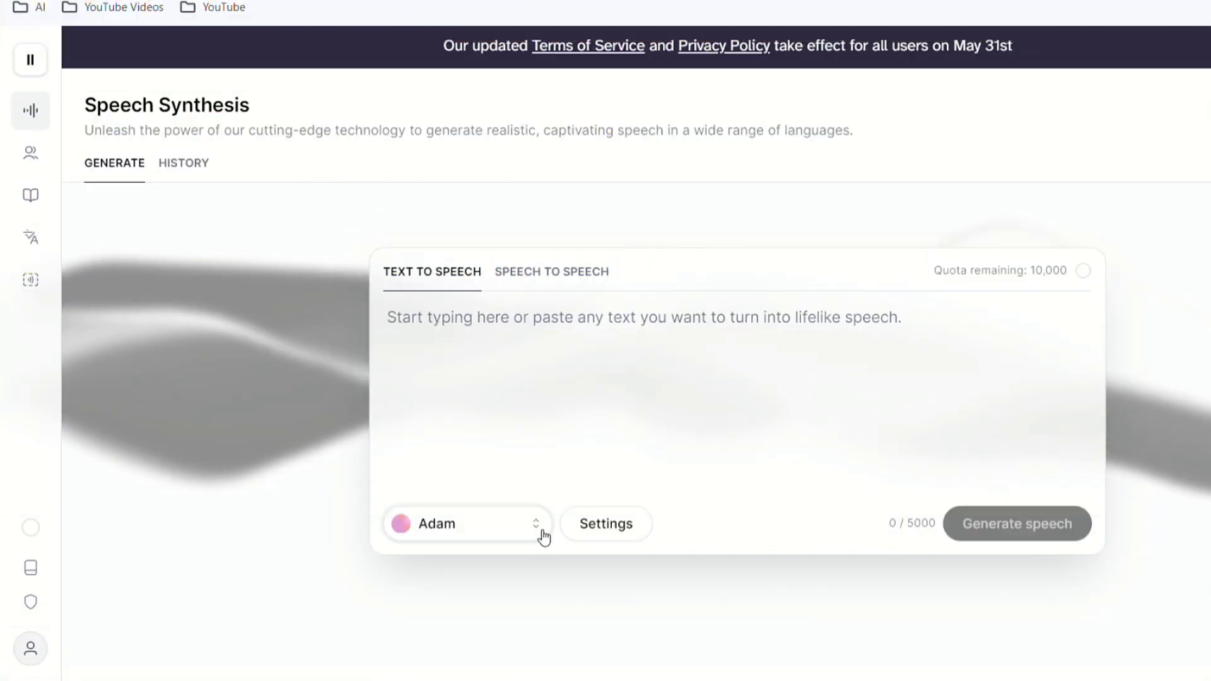
- Preview the Alice, Charlotte, Dorothy, Emily and Freya voices in the voice list
left_click(541, 535)
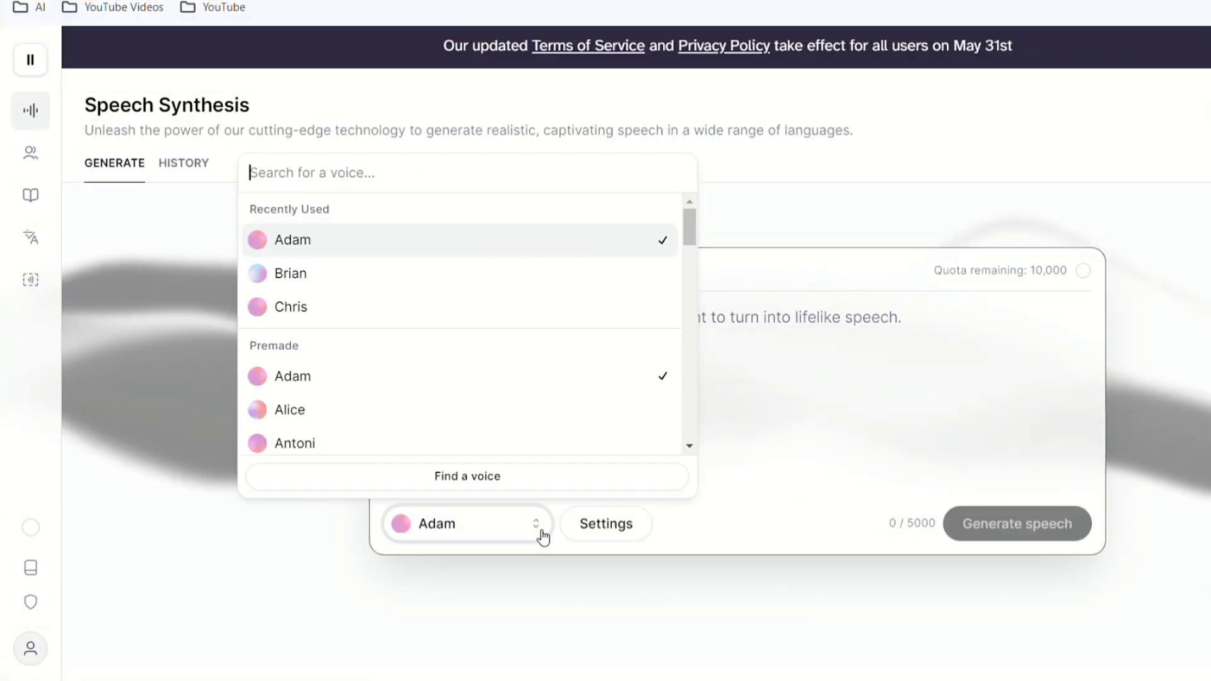
left_click_drag(690, 228, 691, 325)
left_click(403, 525)
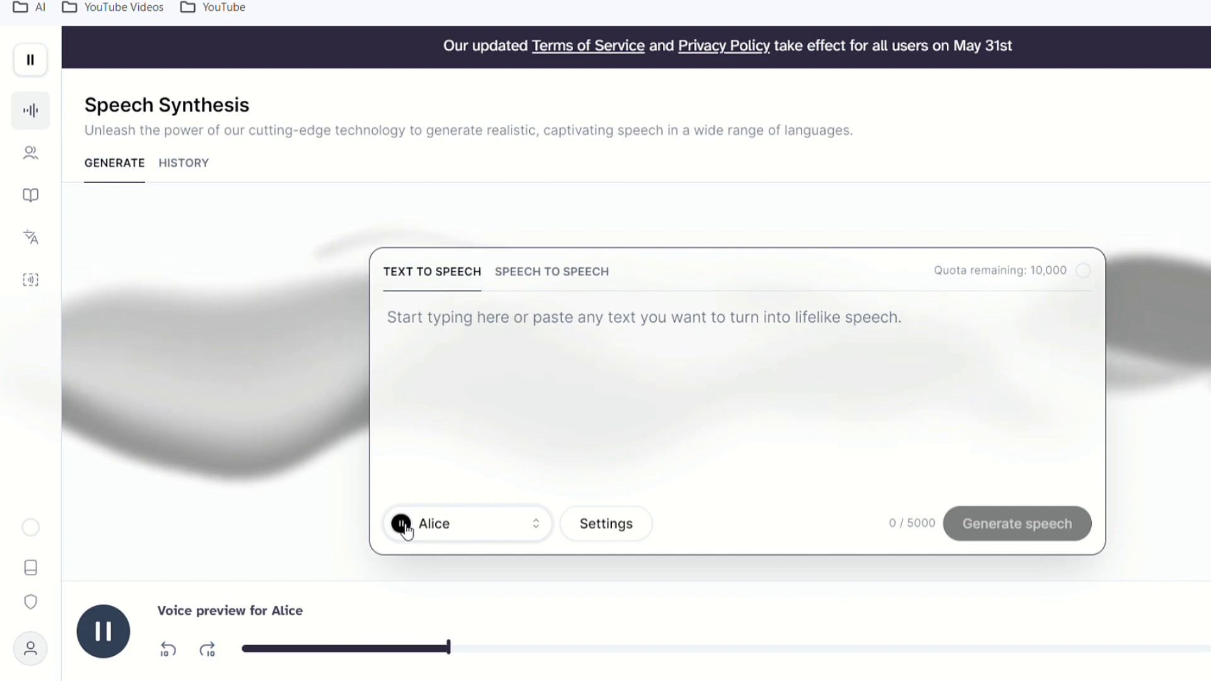
left_click(404, 528)
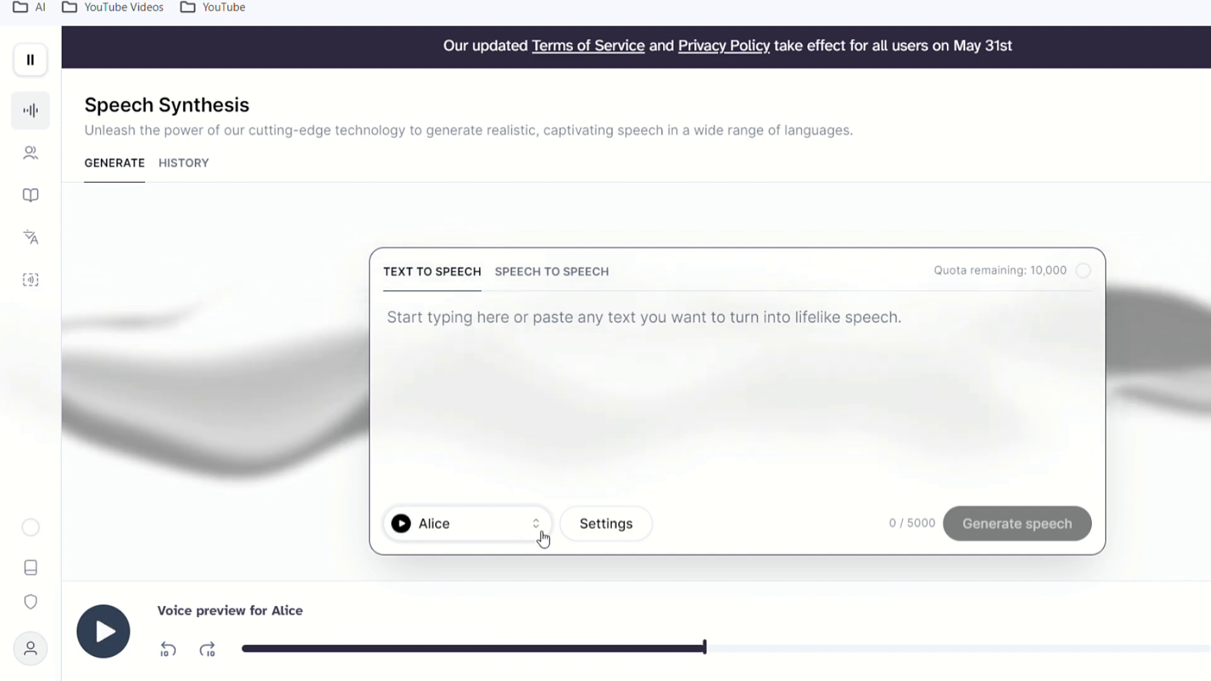
left_click(544, 536)
scroll(376, 368, "down", 3)
left_click(257, 339)
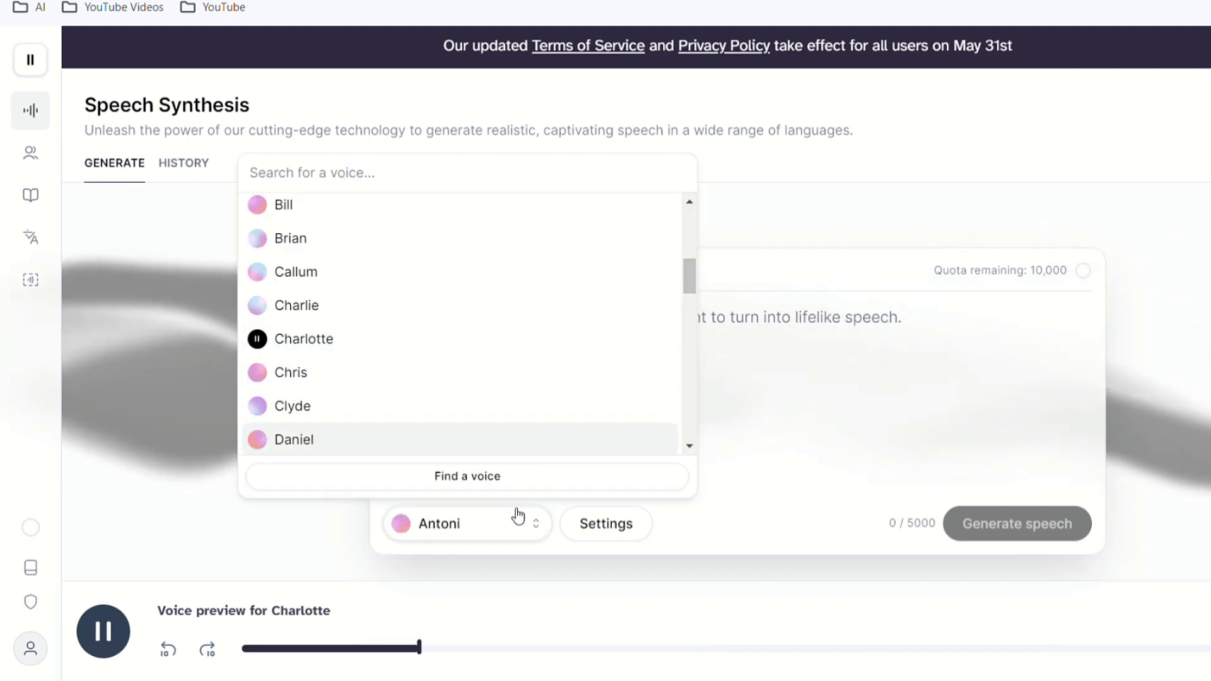
scroll(265, 360, "down", 3)
left_click(257, 354)
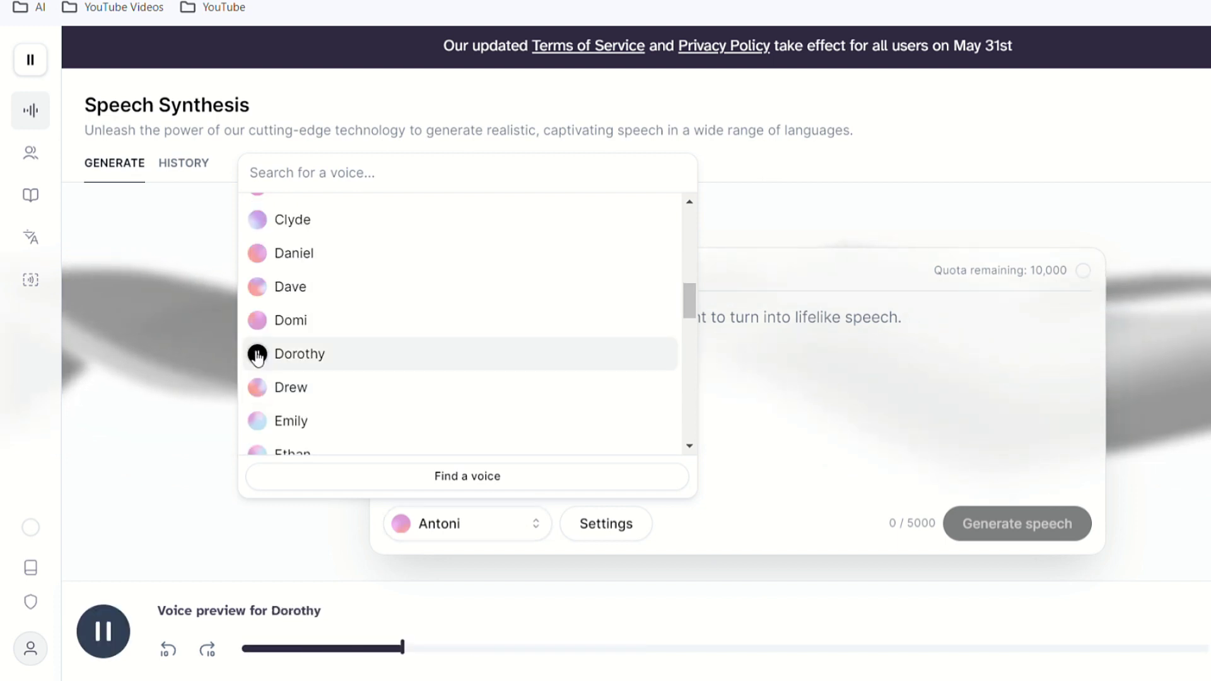
left_click(257, 420)
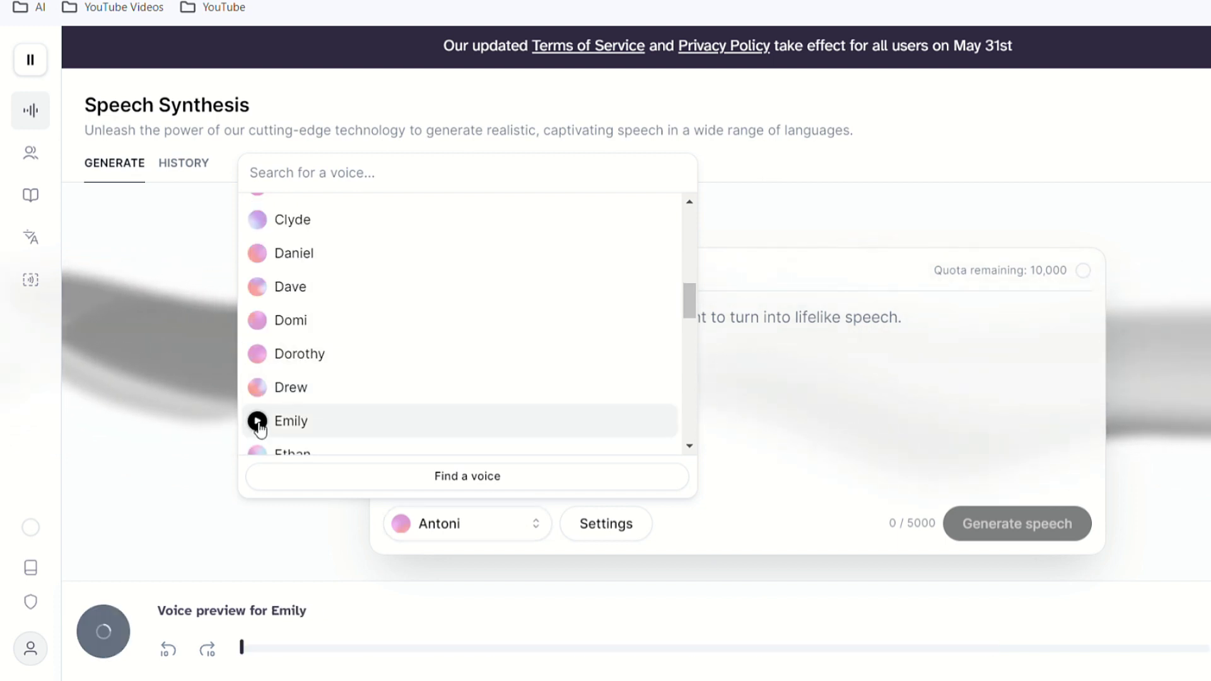
scroll(452, 396, "down", 3)
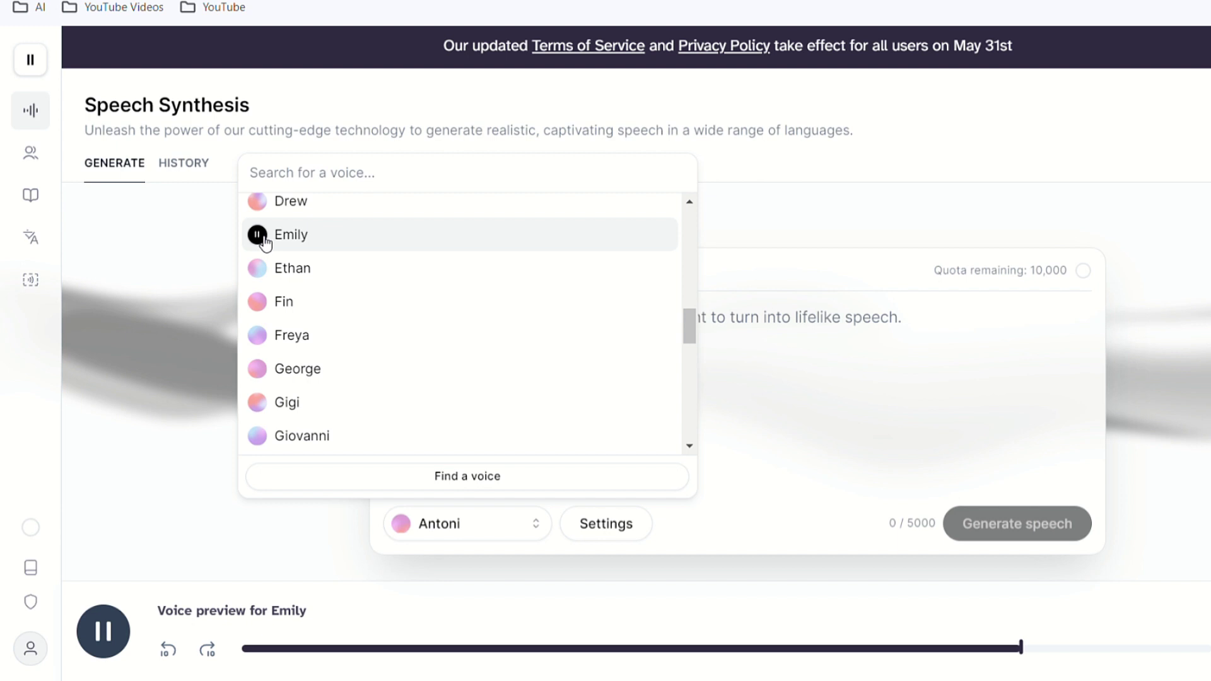
left_click(258, 335)
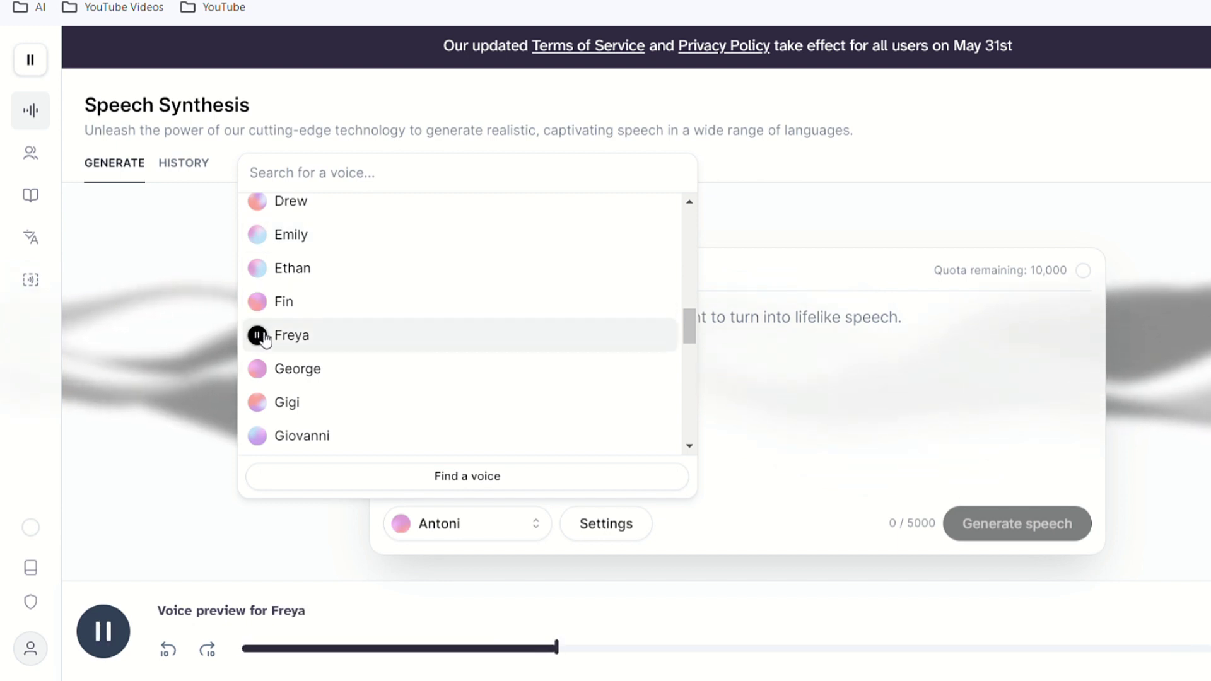
scroll(262, 339, "down", 1)
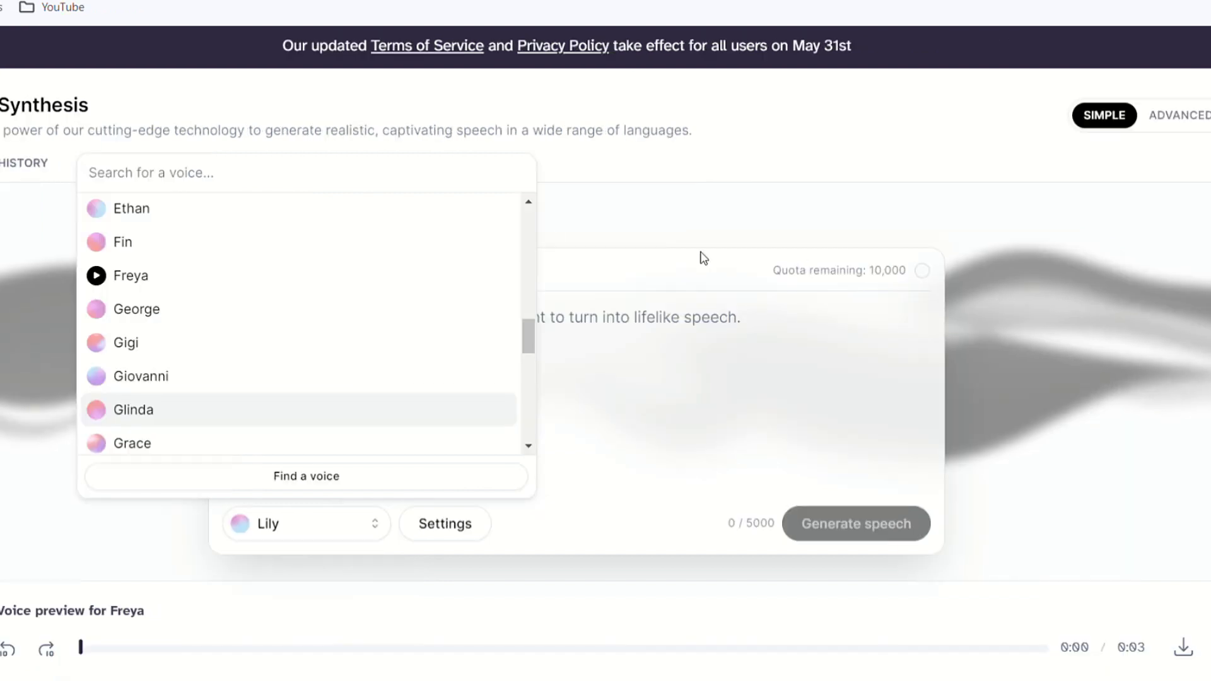
- Select Freya, paste the story into Text to Speech, and generate the narration
left_click(281, 277)
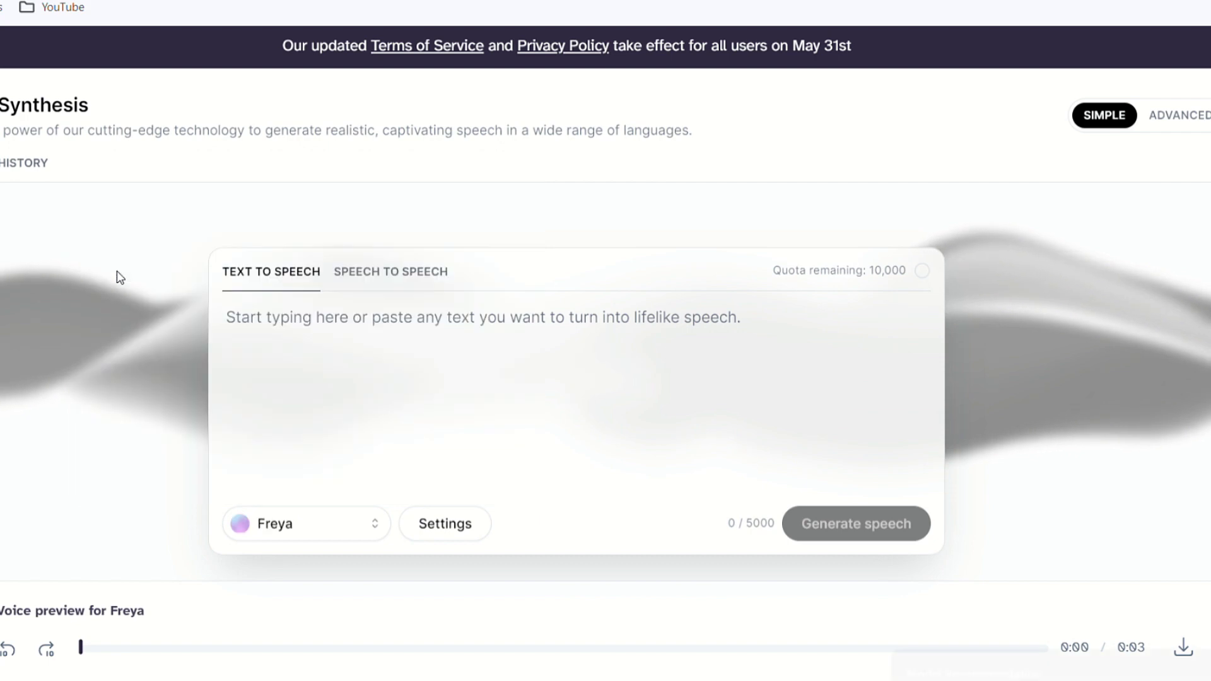
left_click(360, 346)
key("ctrl+v")
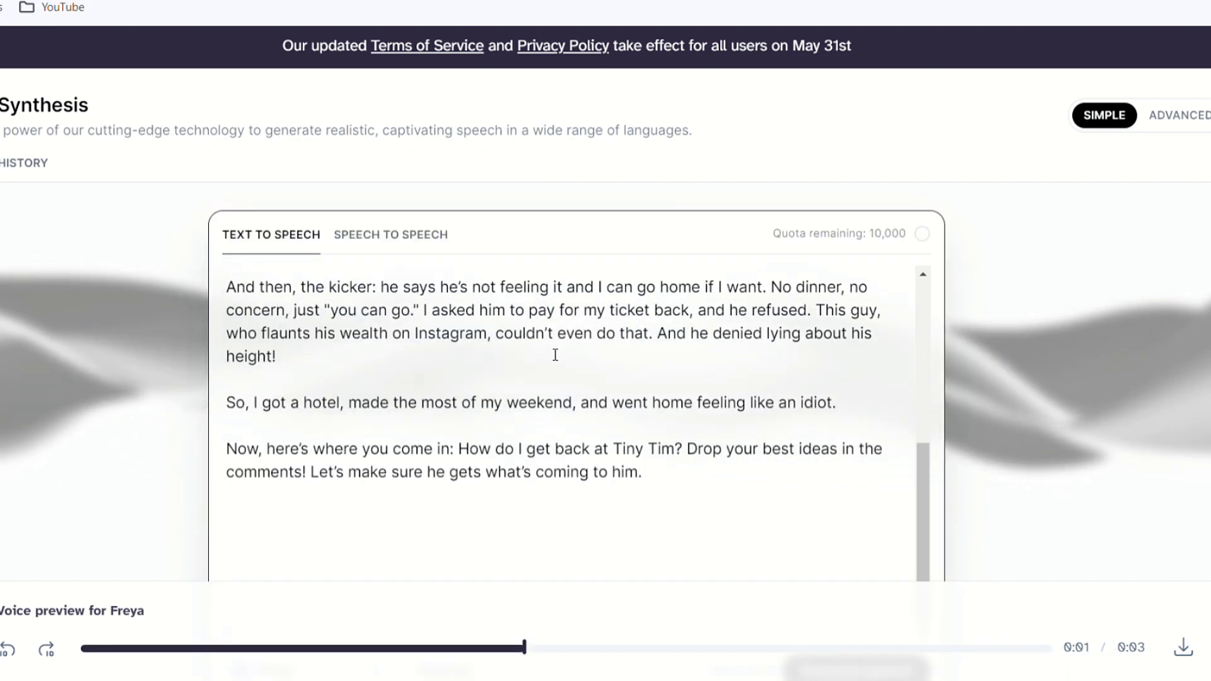
scroll(549, 352, "up", 6)
scroll(882, 498, "down", 10)
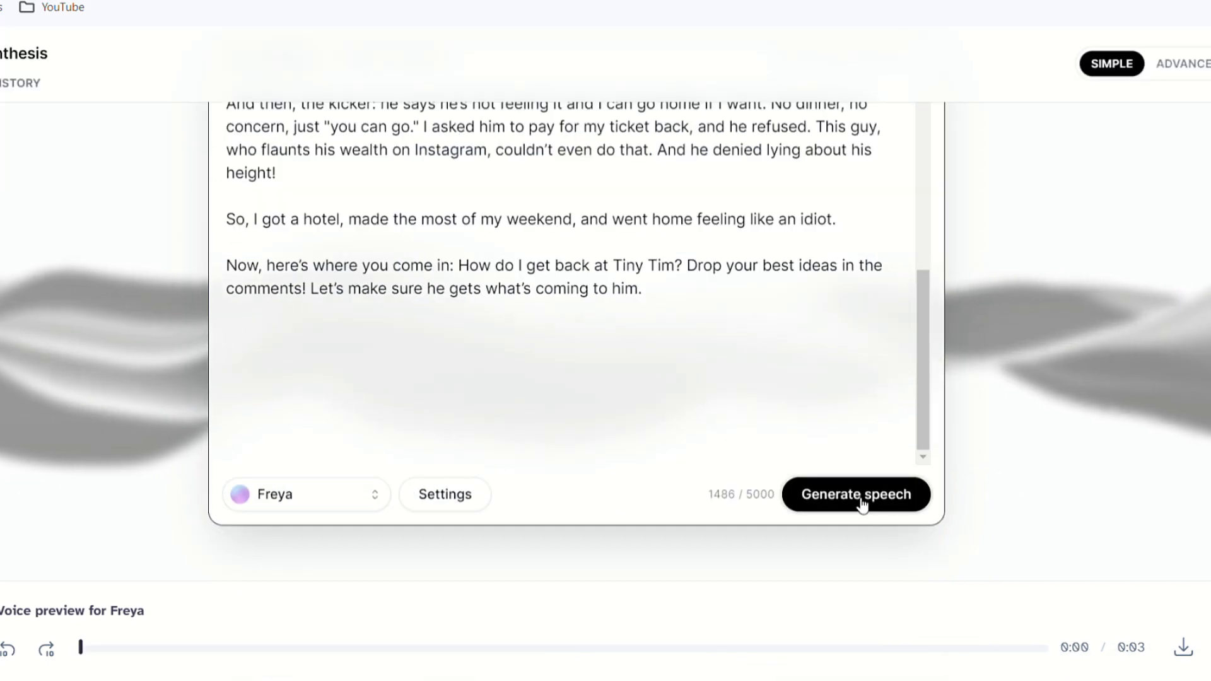
left_click(881, 499)
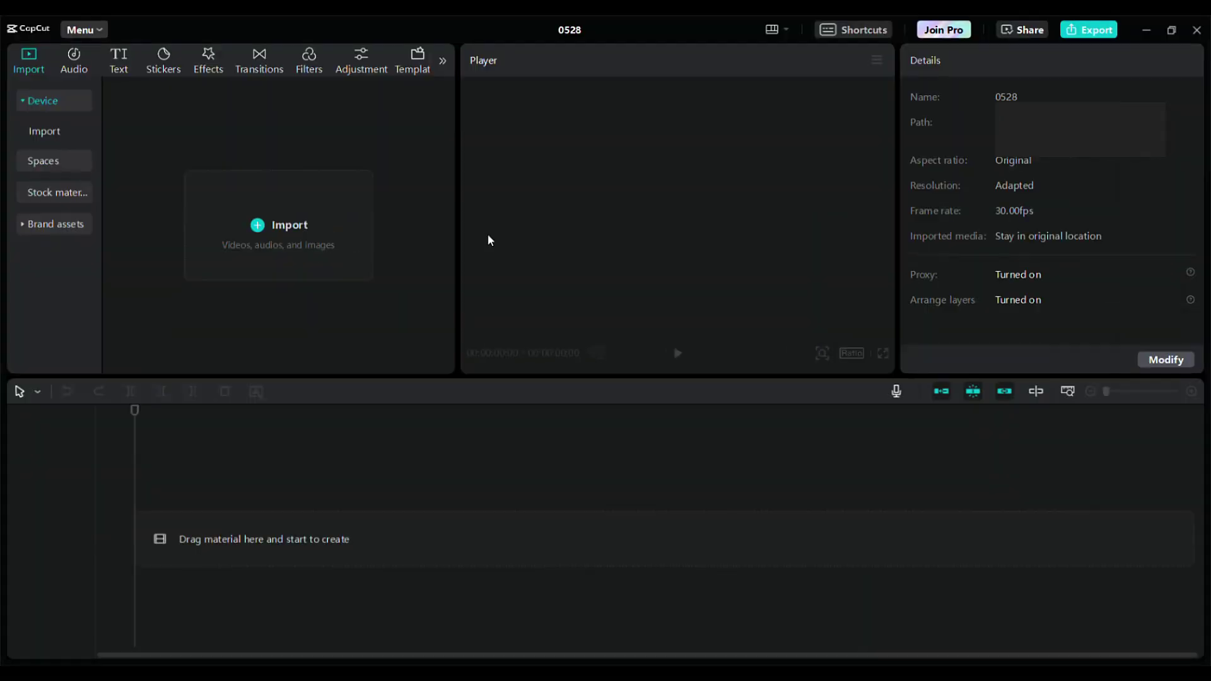
- Import the media and place the ElevenLabs voiceover mp3 on the audio track
left_click(255, 225)
left_click_drag(267, 287, 203, 593)
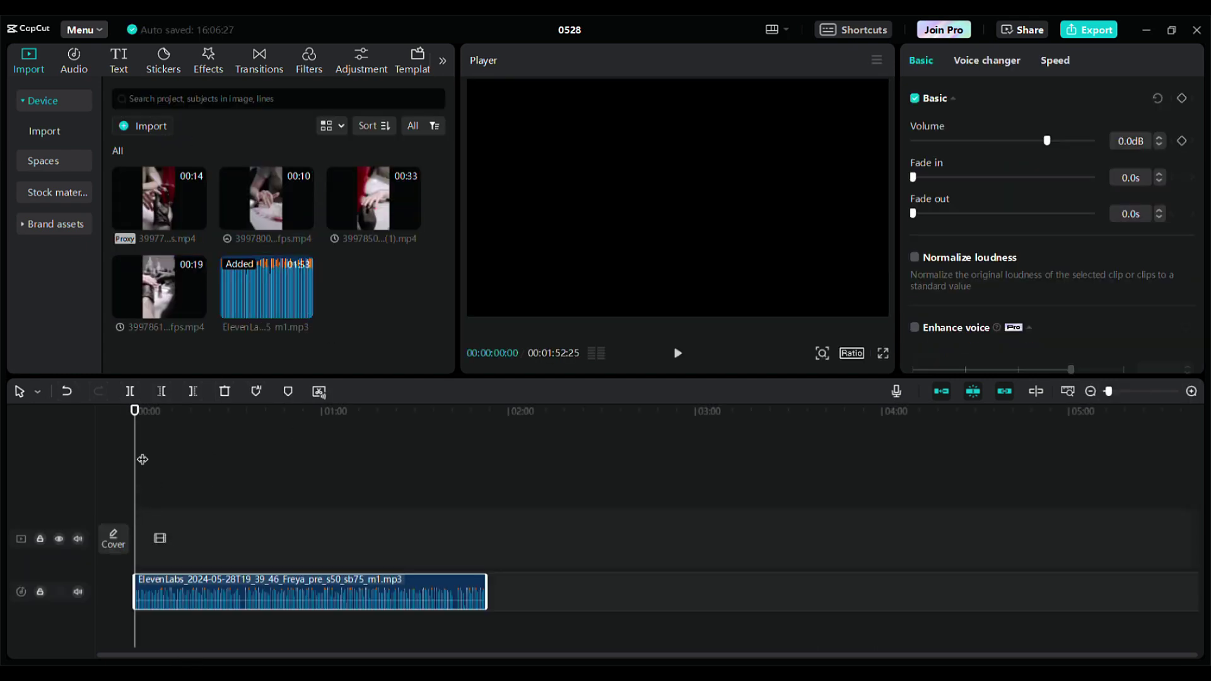
left_click(217, 503)
- Add the four downloaded nail clips to the video track, shifting the last one later
left_click(197, 308)
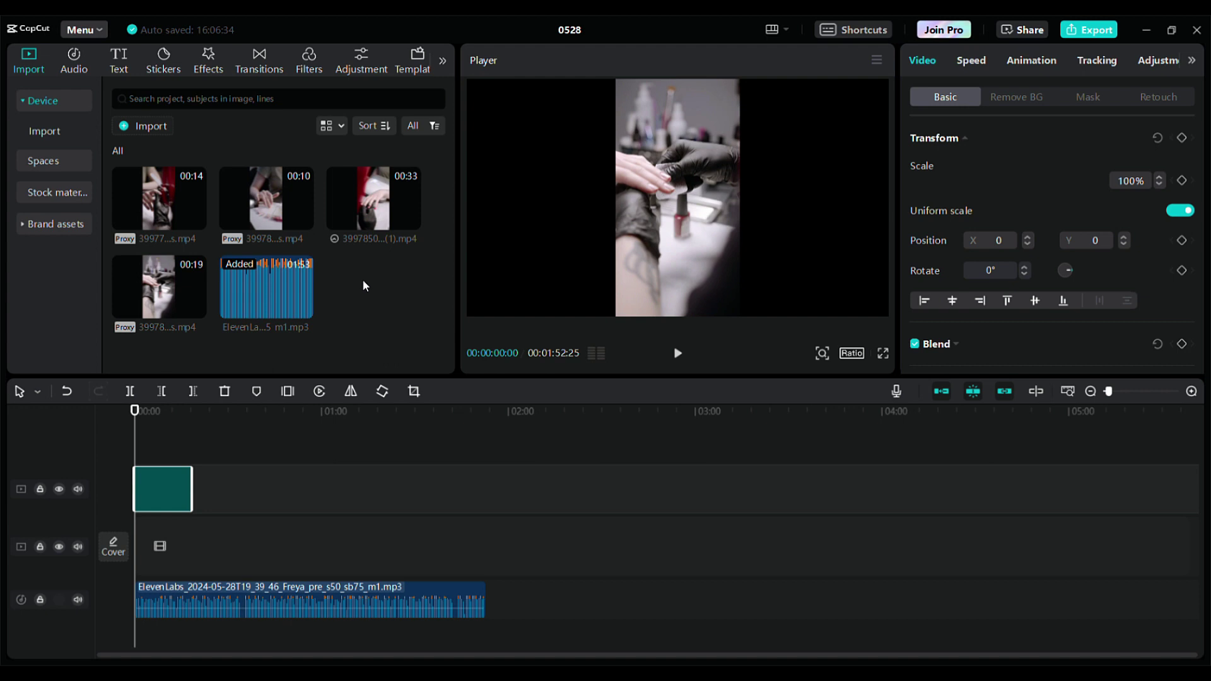
left_click_drag(159, 199, 312, 496)
left_click(302, 217)
left_click(411, 216)
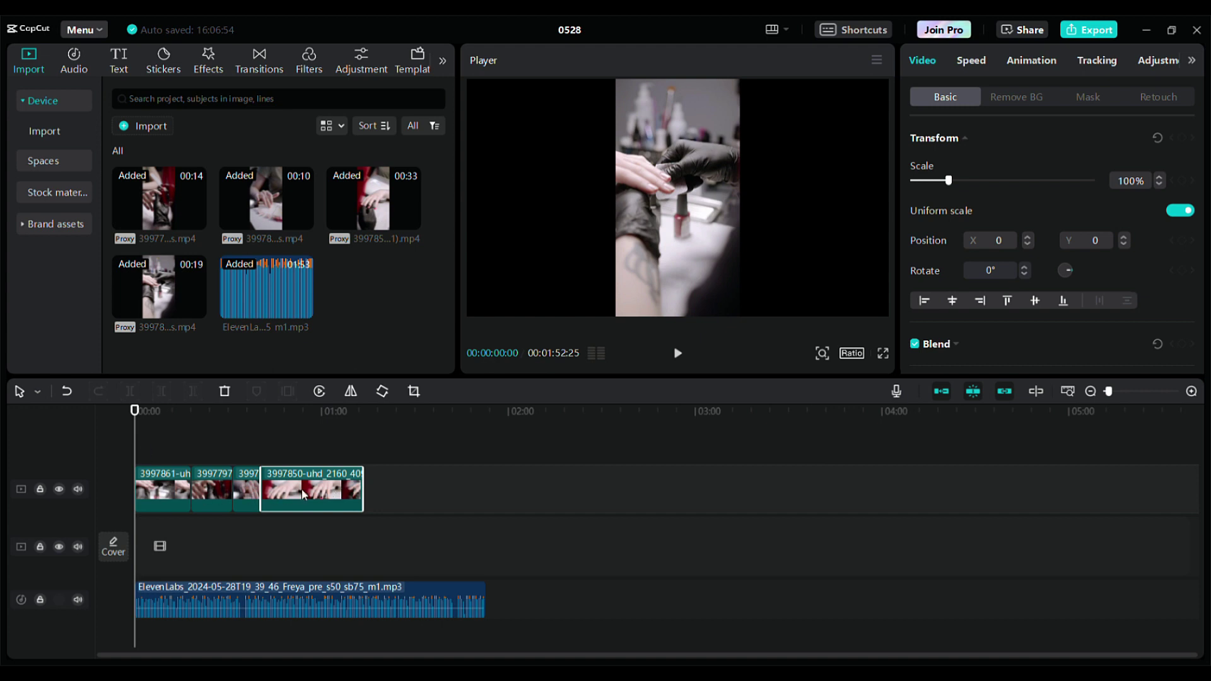
left_click_drag(310, 492, 427, 495)
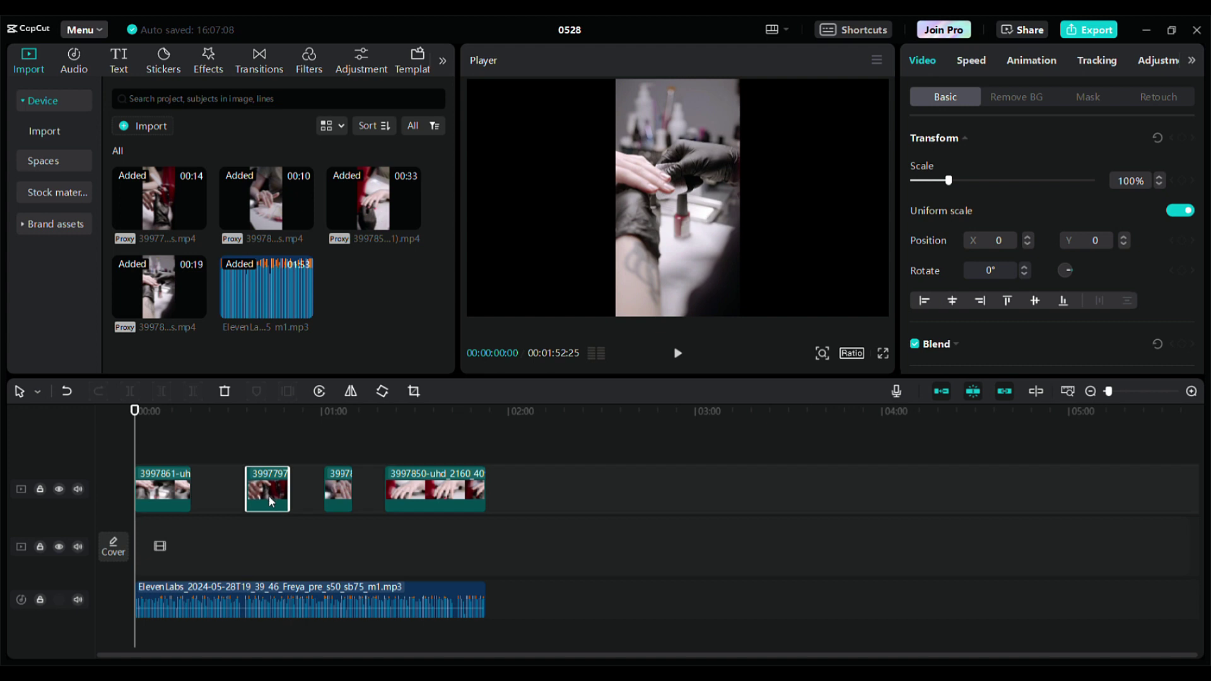
- Set the first three nail clips to 0.5x speed and close the gaps between all four clips
left_click(971, 63)
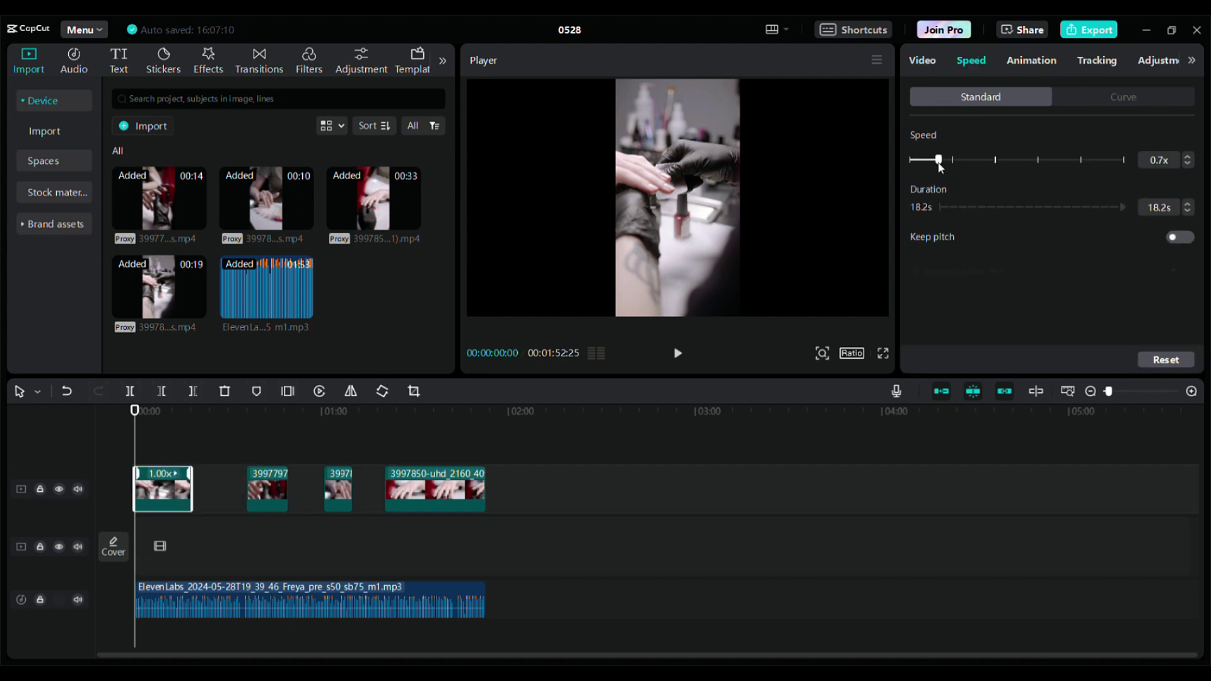
left_click(685, 356)
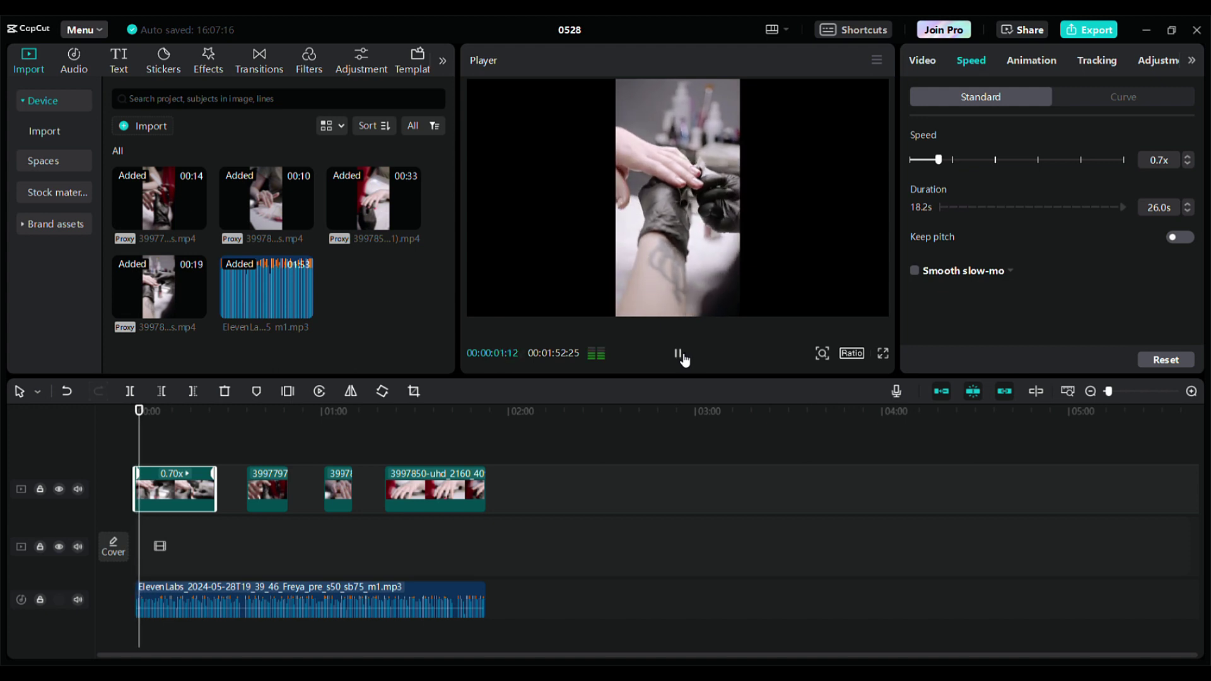
left_click(680, 356)
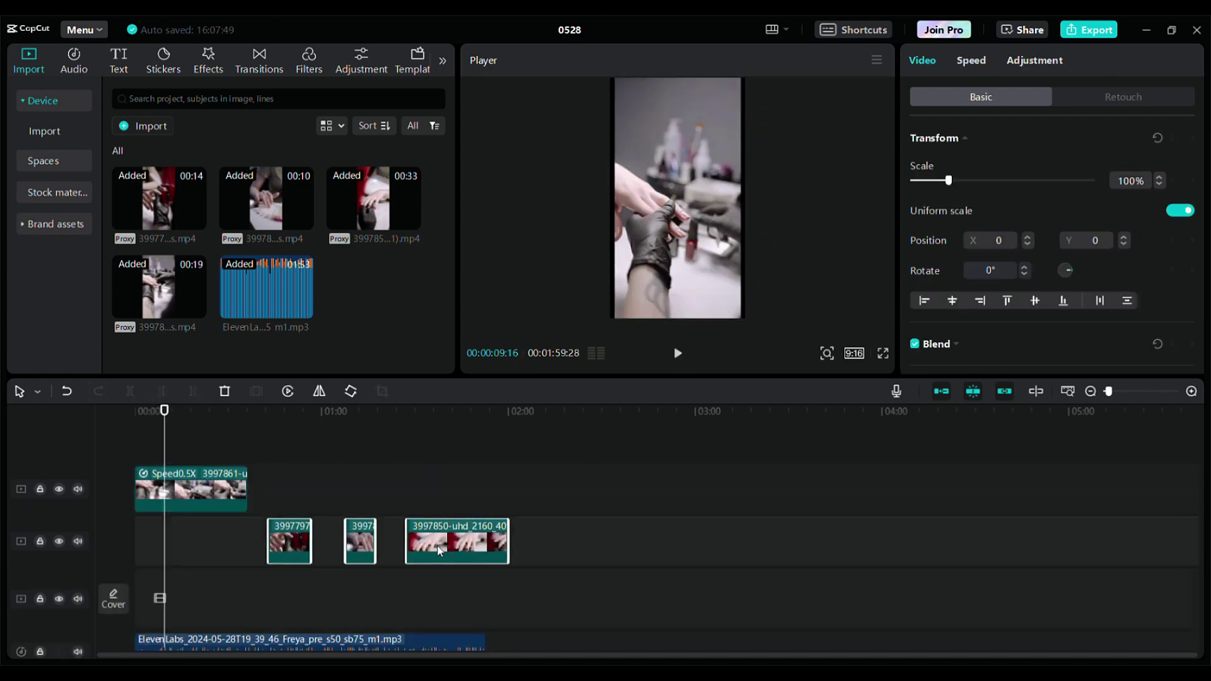
left_click(268, 486)
left_click(467, 486)
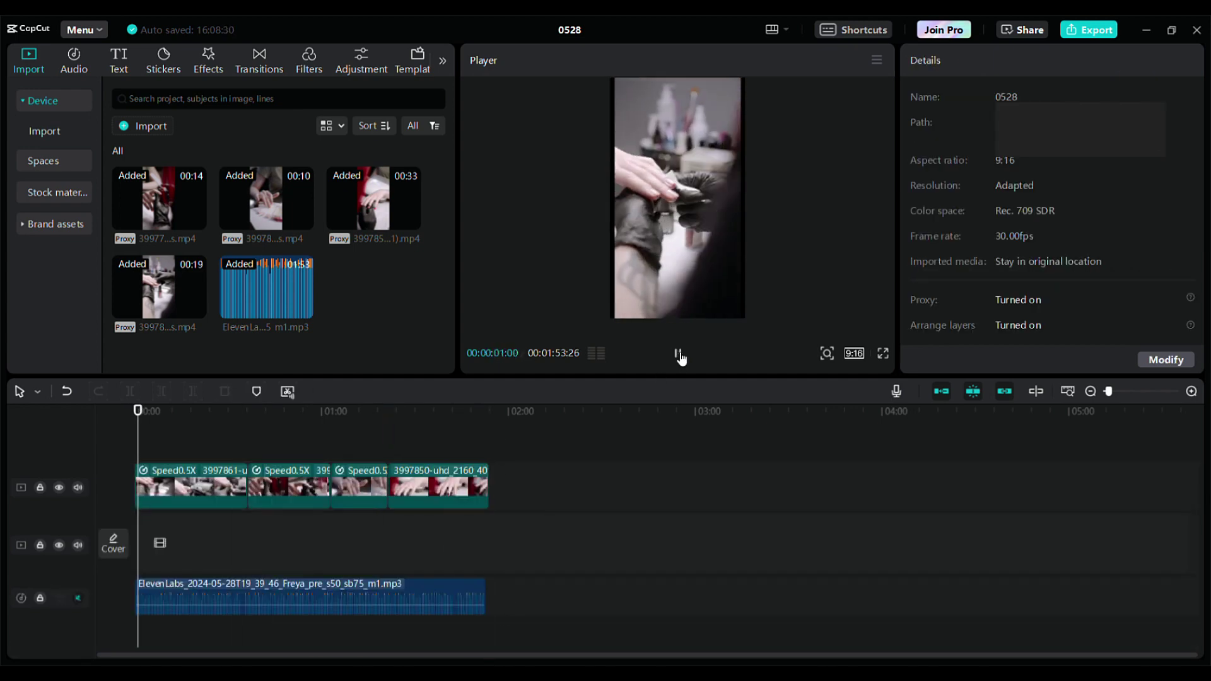
left_click(481, 506)
left_click(203, 448)
left_click(136, 414)
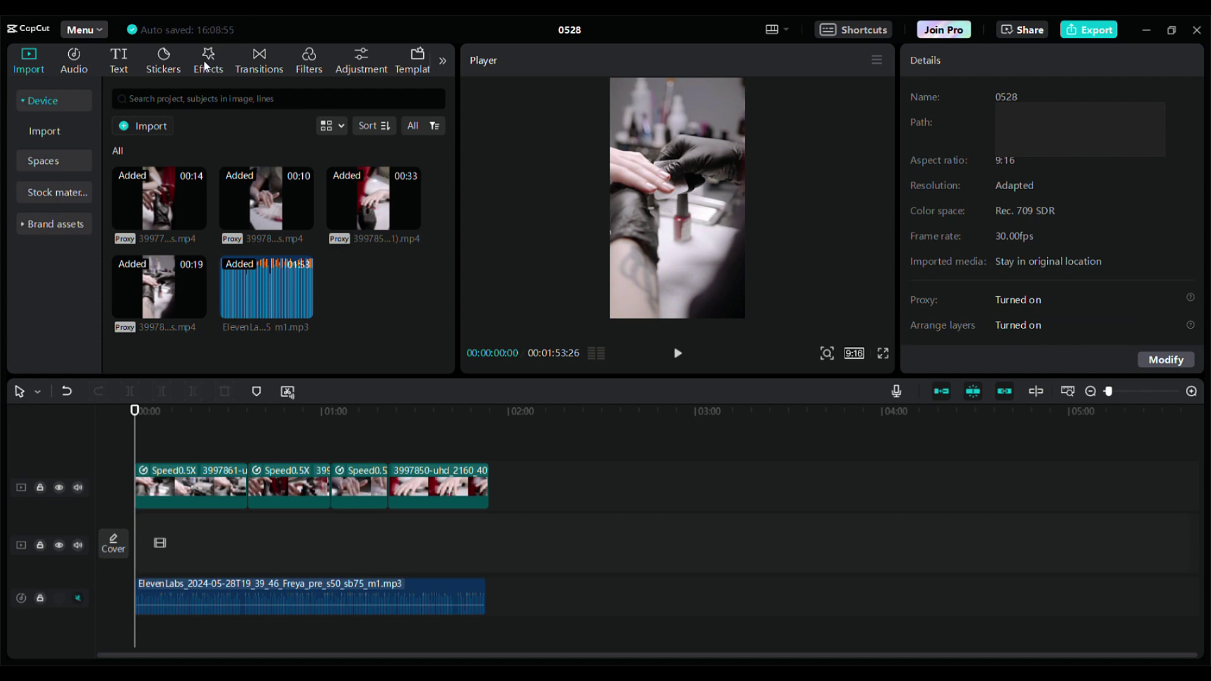
- Add the Clear II filter and stretch it across the whole video
left_click(270, 70)
left_click(312, 68)
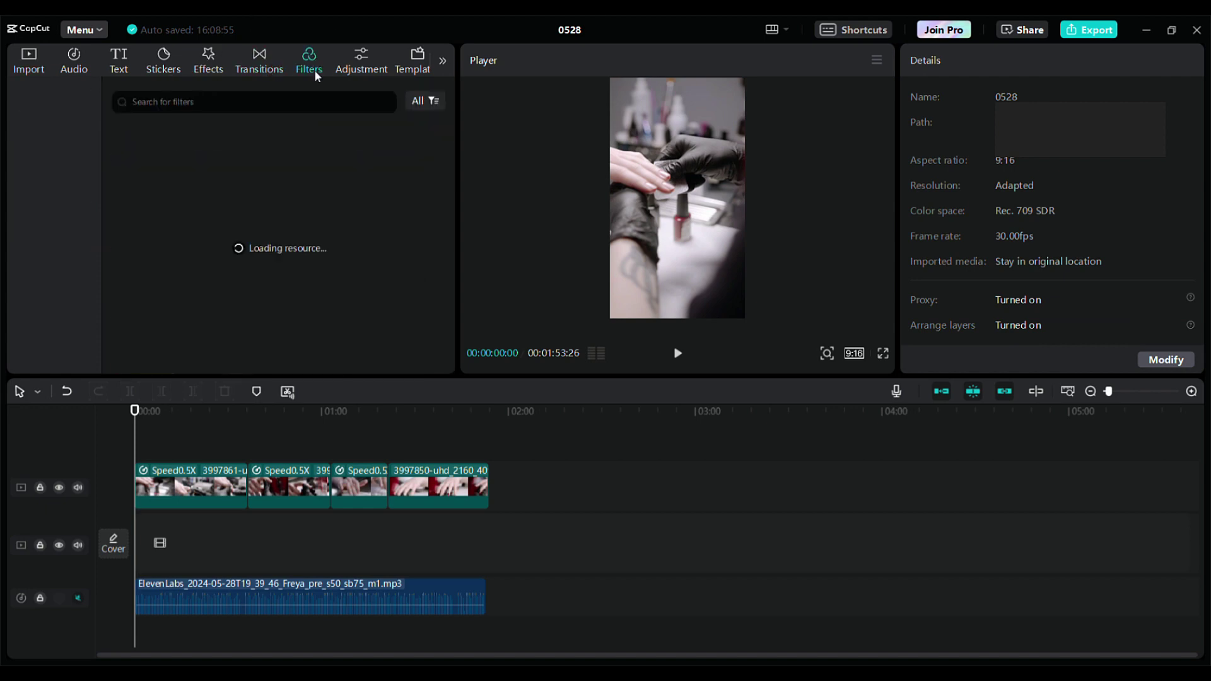
left_click(410, 216)
left_click_drag(144, 472, 491, 474)
left_click(359, 473)
left_click(136, 413)
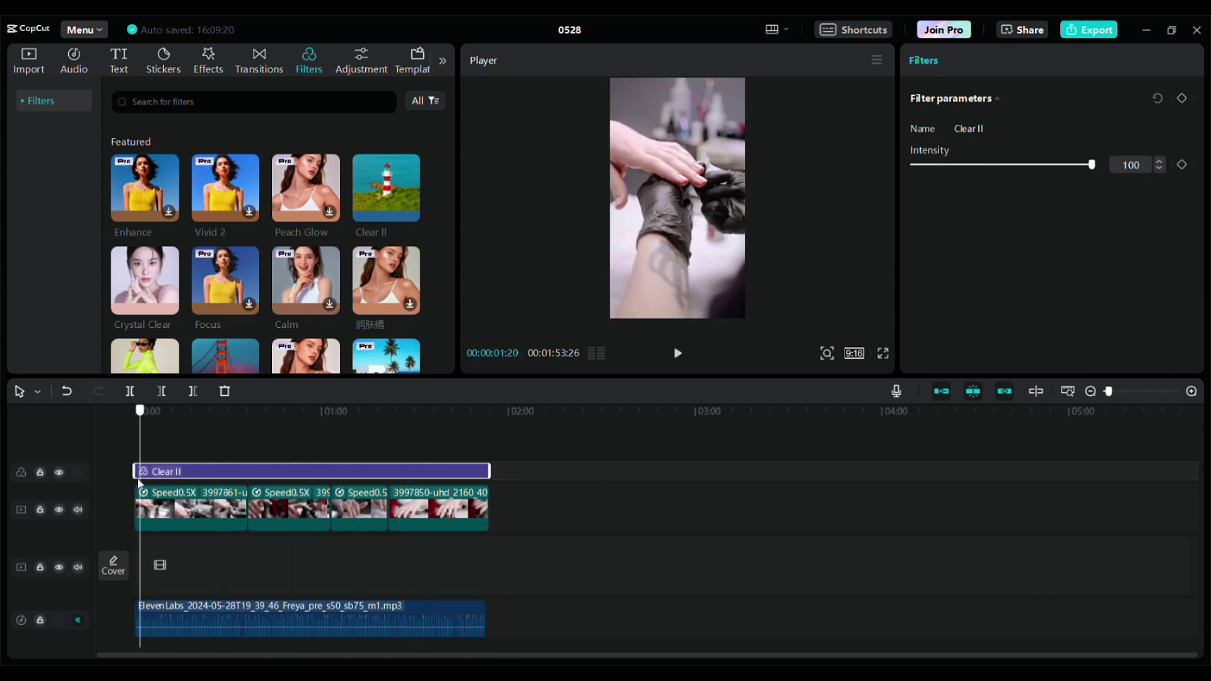
- Select all the stock clips and adjust a colour slider in the Adjustment settings
left_click(521, 524)
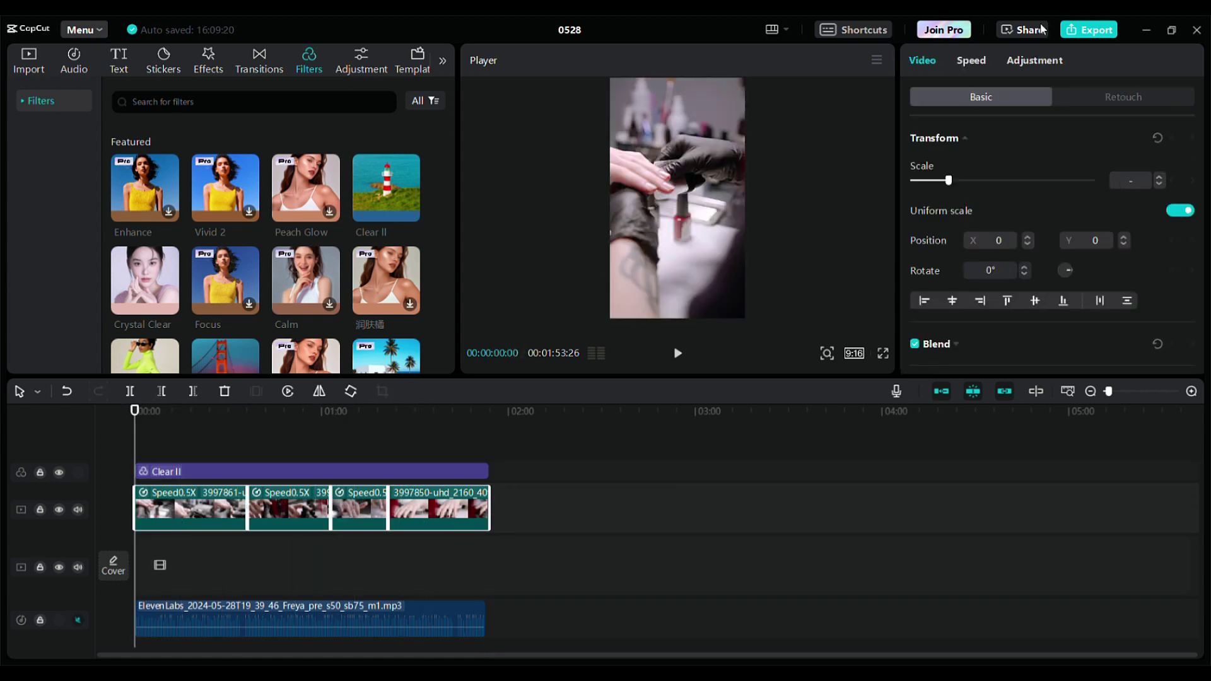
left_click(1040, 63)
scroll(1047, 265, "down", 5)
left_click_drag(913, 329, 939, 329)
left_click(219, 411)
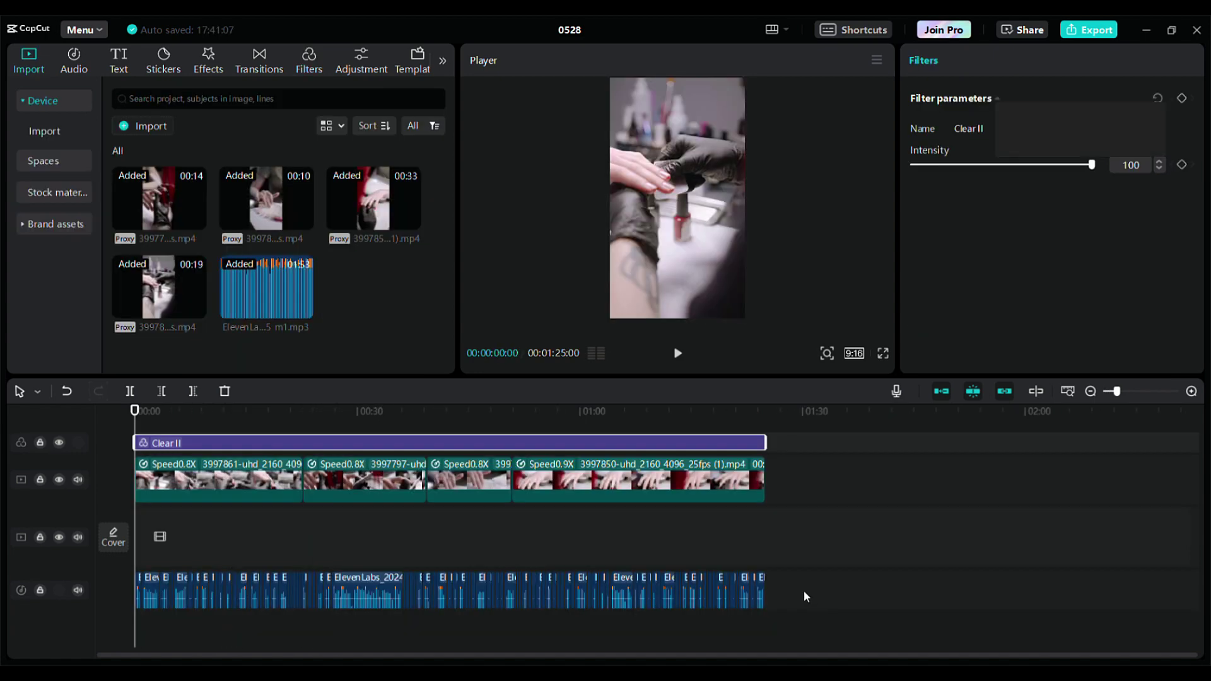
left_click(751, 590)
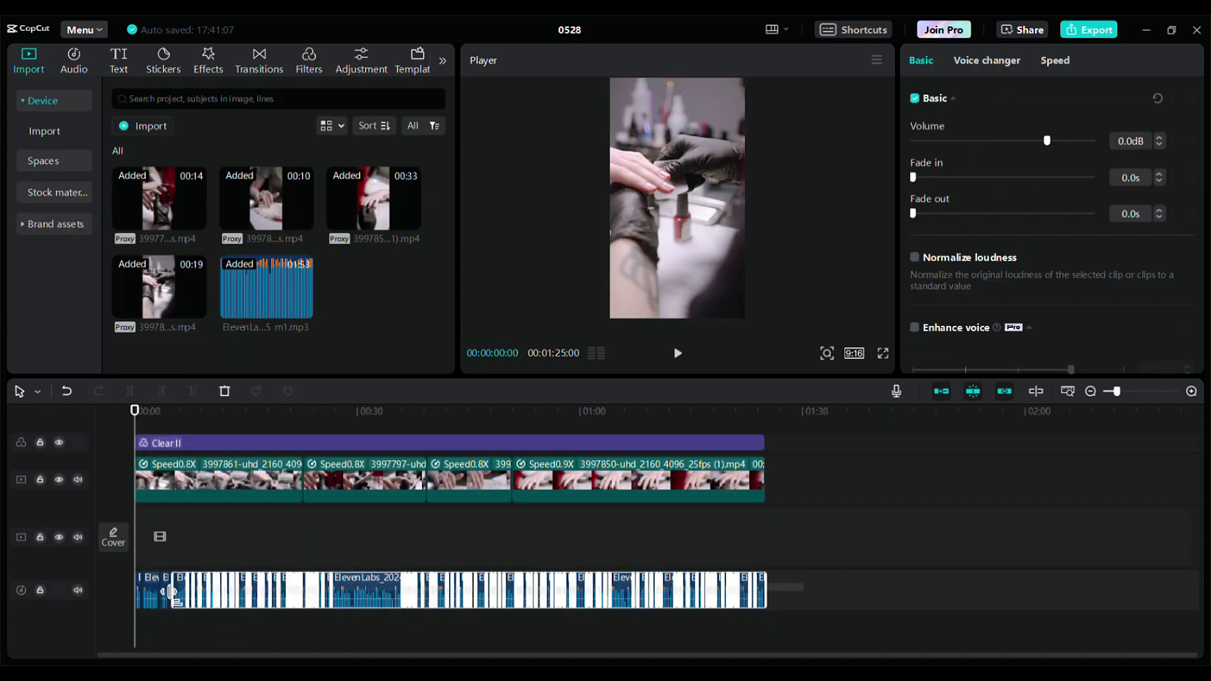
- Generate English auto captions from the voiceover
left_click(118, 62)
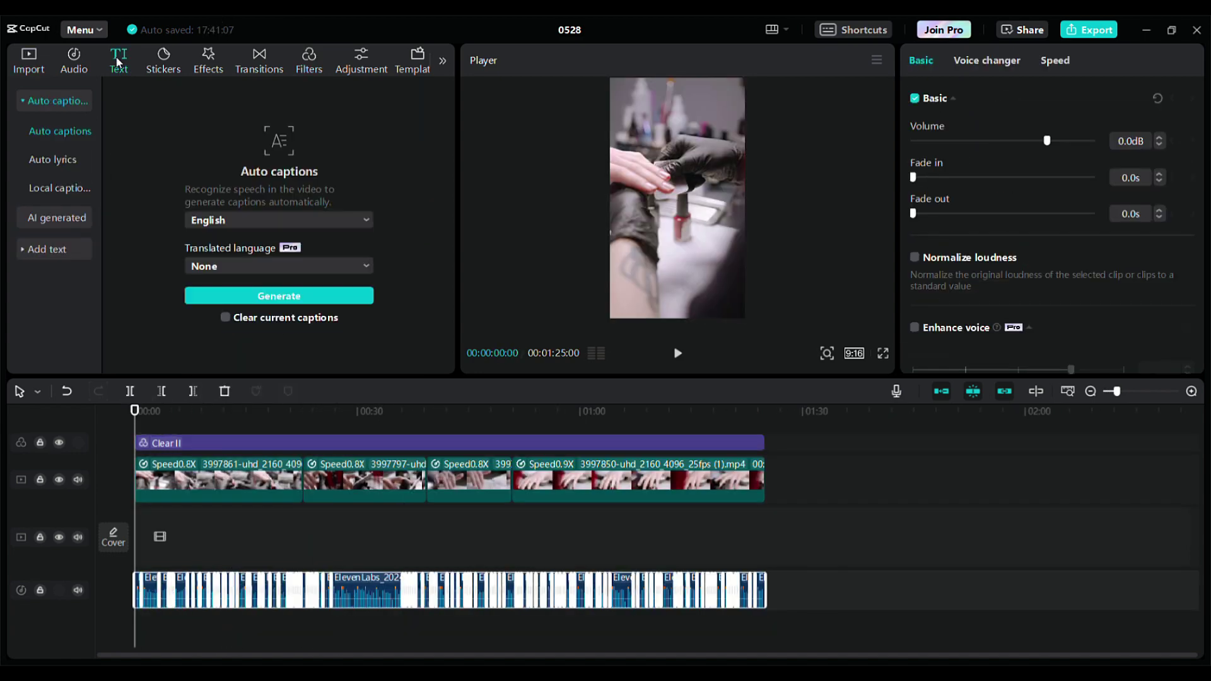
left_click(60, 103)
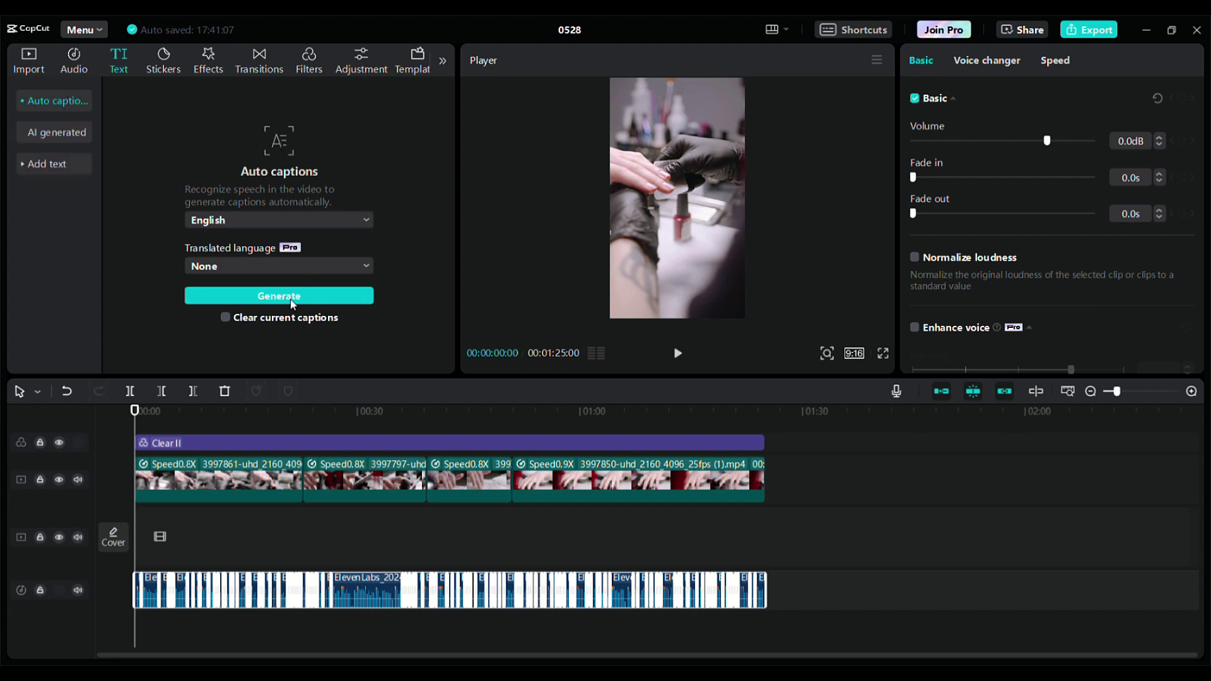
left_click(370, 301)
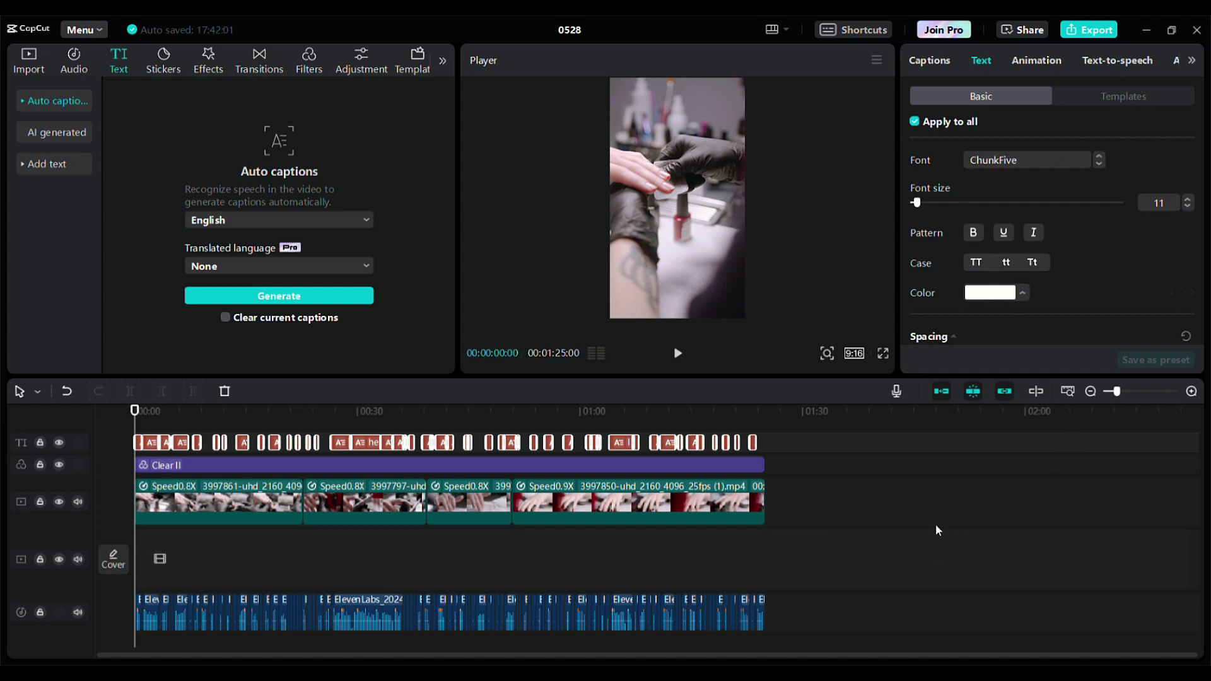
- Style the captions in pink ChunkFive at font size 16
left_click(170, 421)
left_click(180, 426)
left_click_drag(917, 202, 923, 209)
left_click(1036, 60)
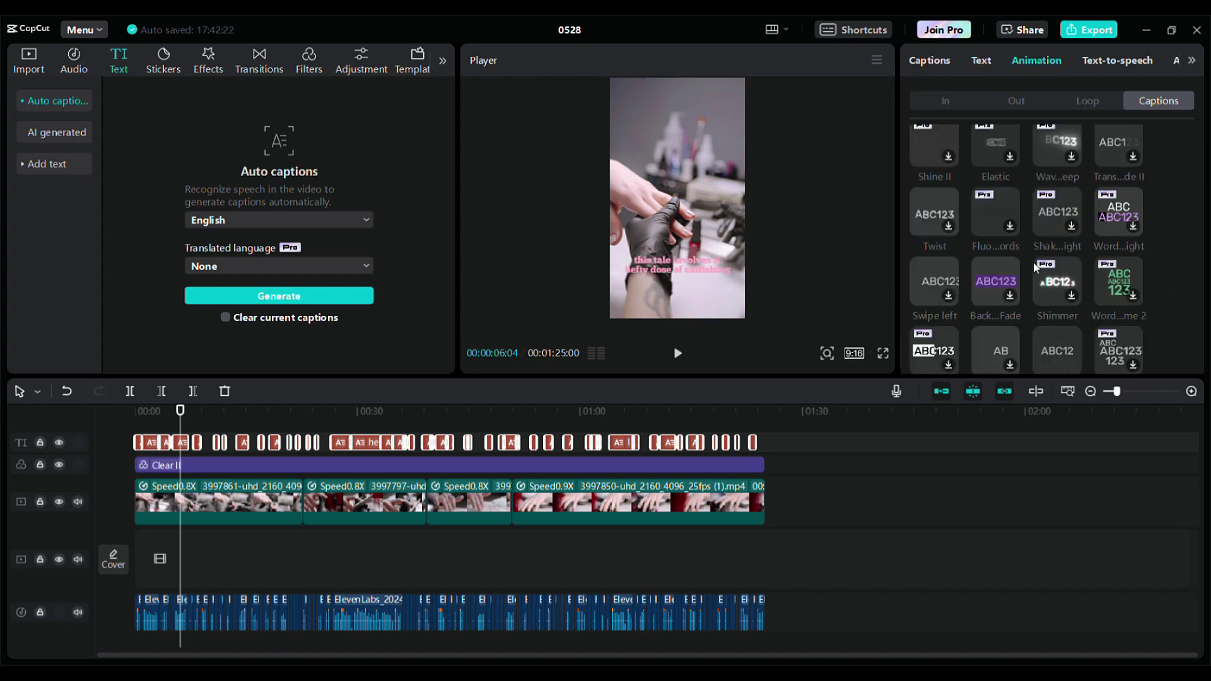
scroll(1056, 226, "up", 3)
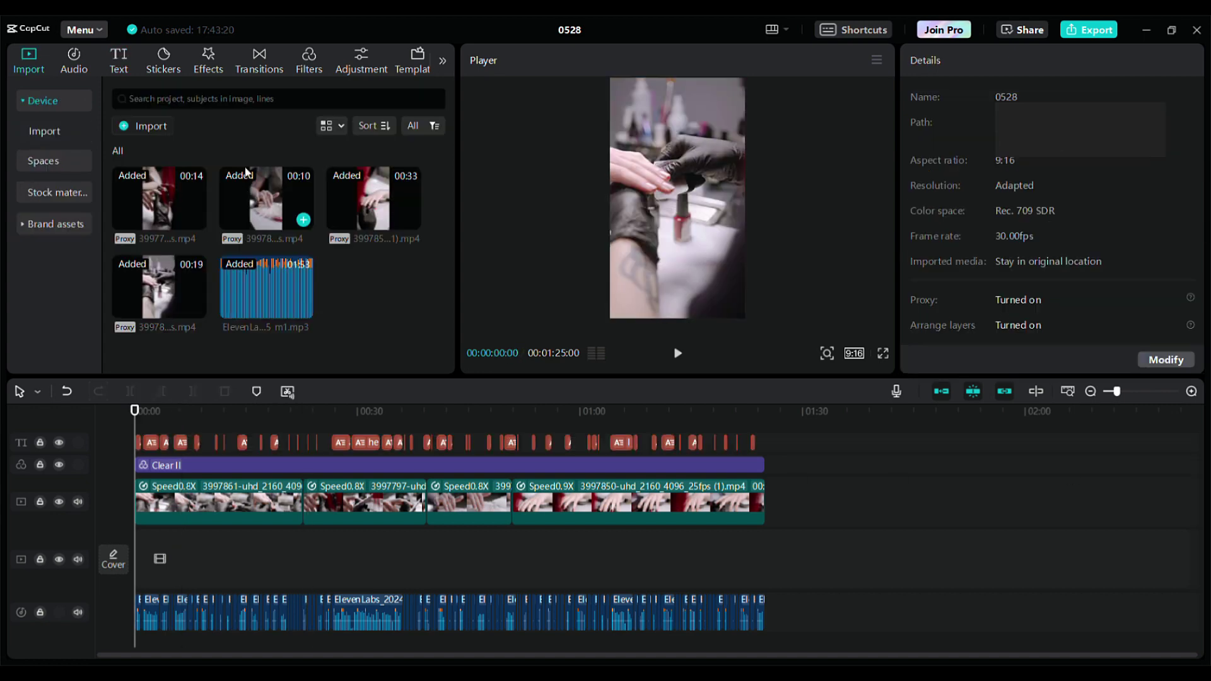
- Add The Funk Upbeat Main from the Pop music category to the timeline
left_click(73, 60)
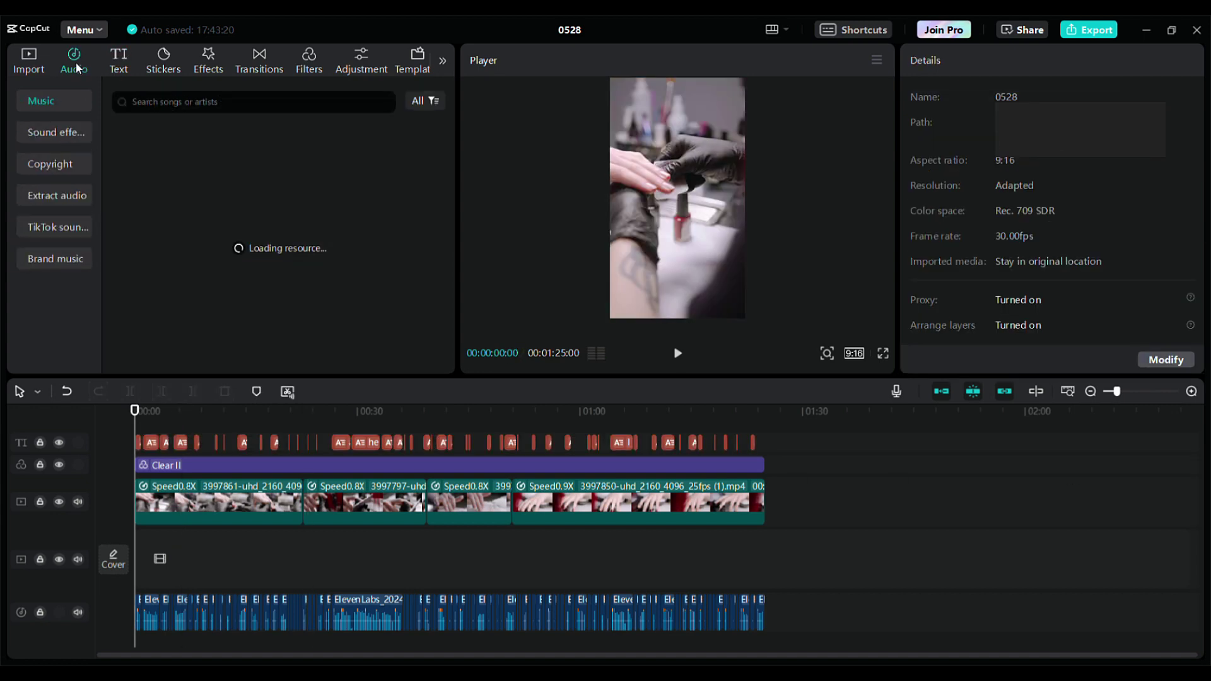
left_click(24, 104)
left_click(158, 271)
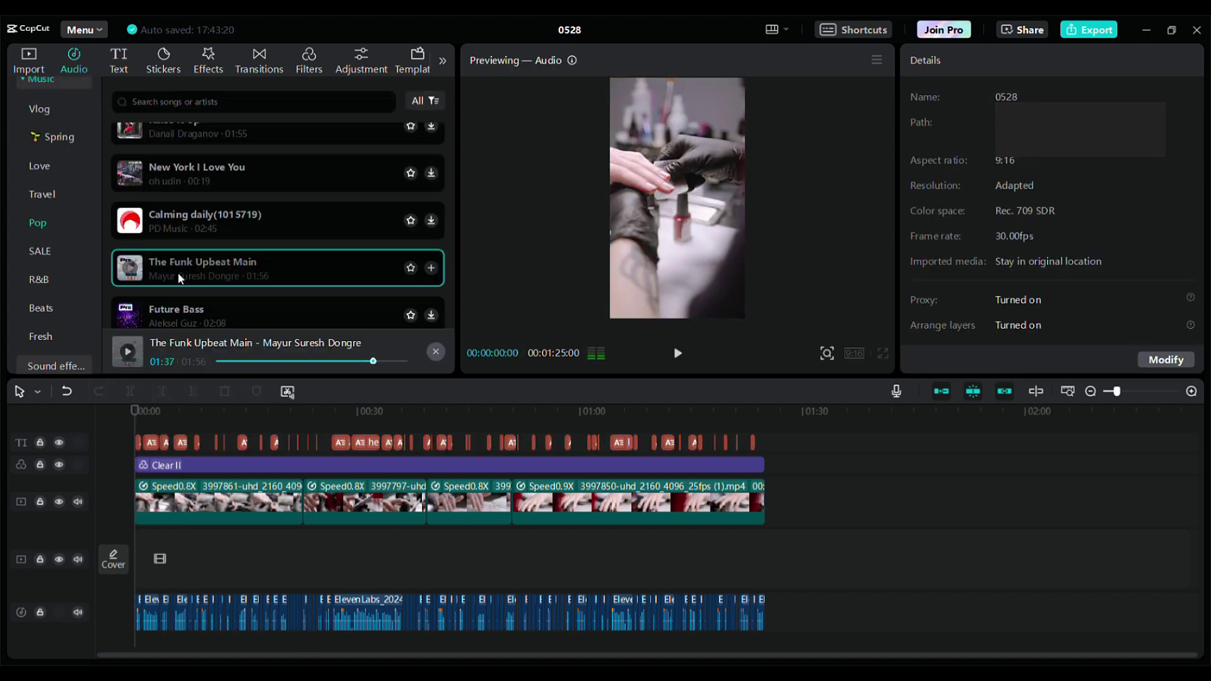
left_click(431, 268)
- Trim the music to end with the video, fade in 5.6s, fade out 9.0s, and lower the volume
left_click(768, 413)
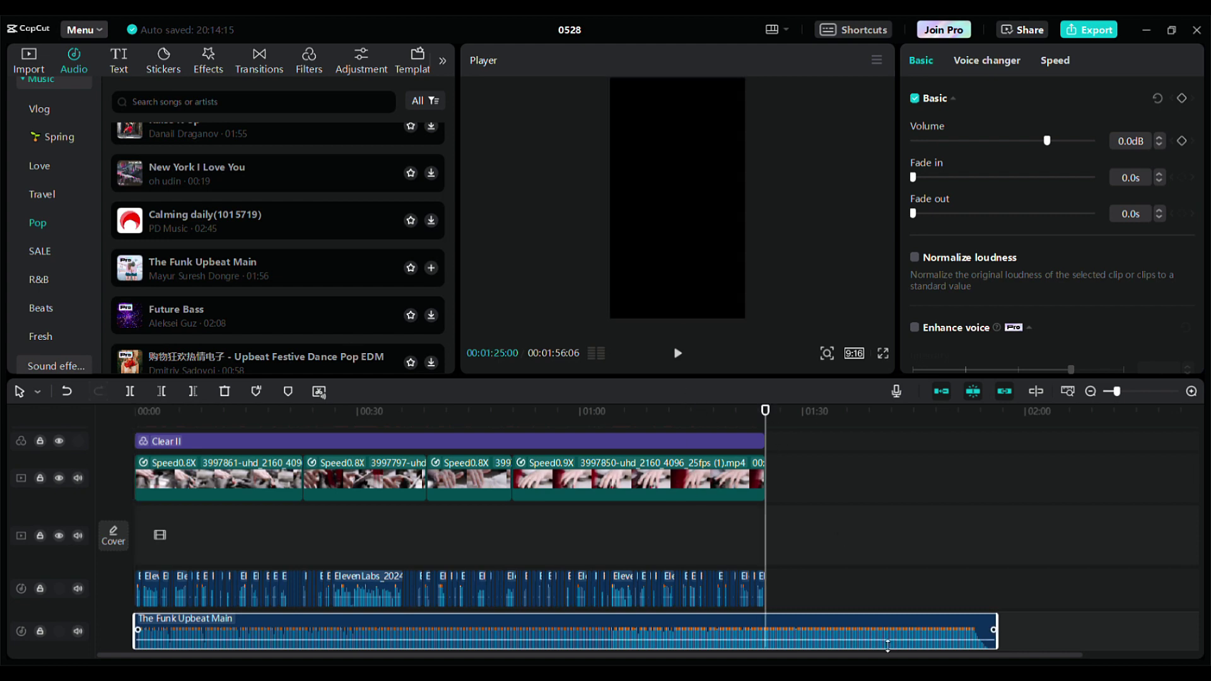
left_click(193, 391)
left_click_drag(934, 213, 1075, 213)
left_click_drag(913, 178, 1013, 177)
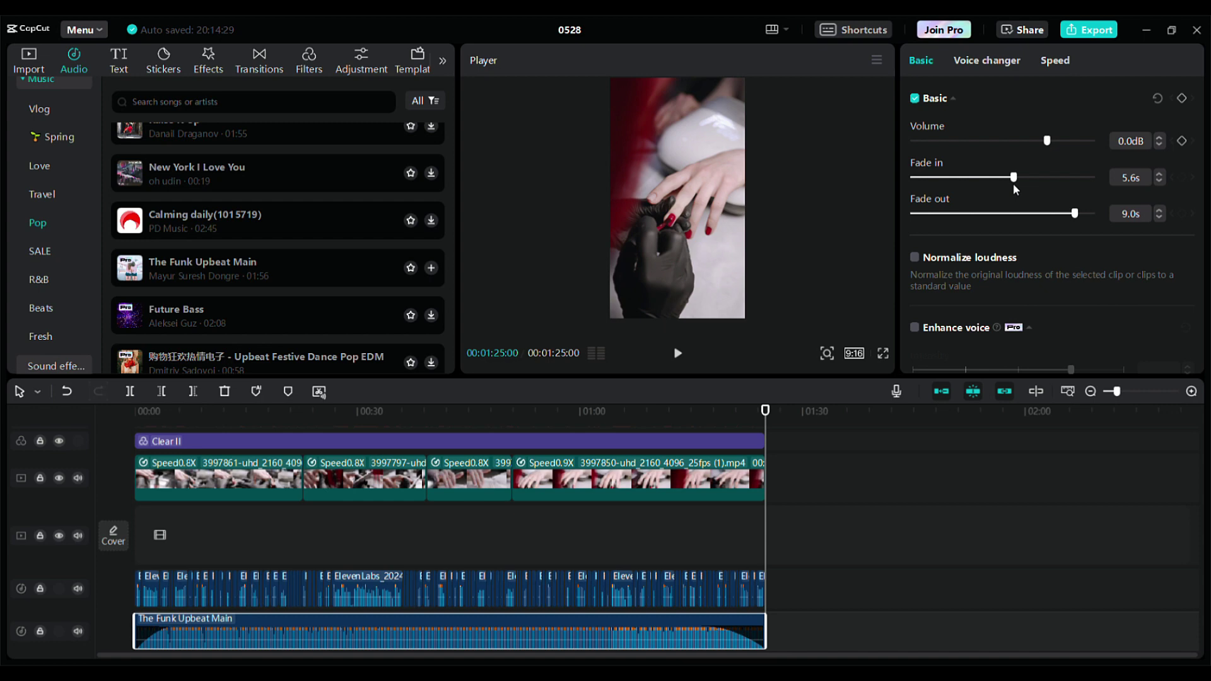
left_click_drag(1047, 140, 976, 150)
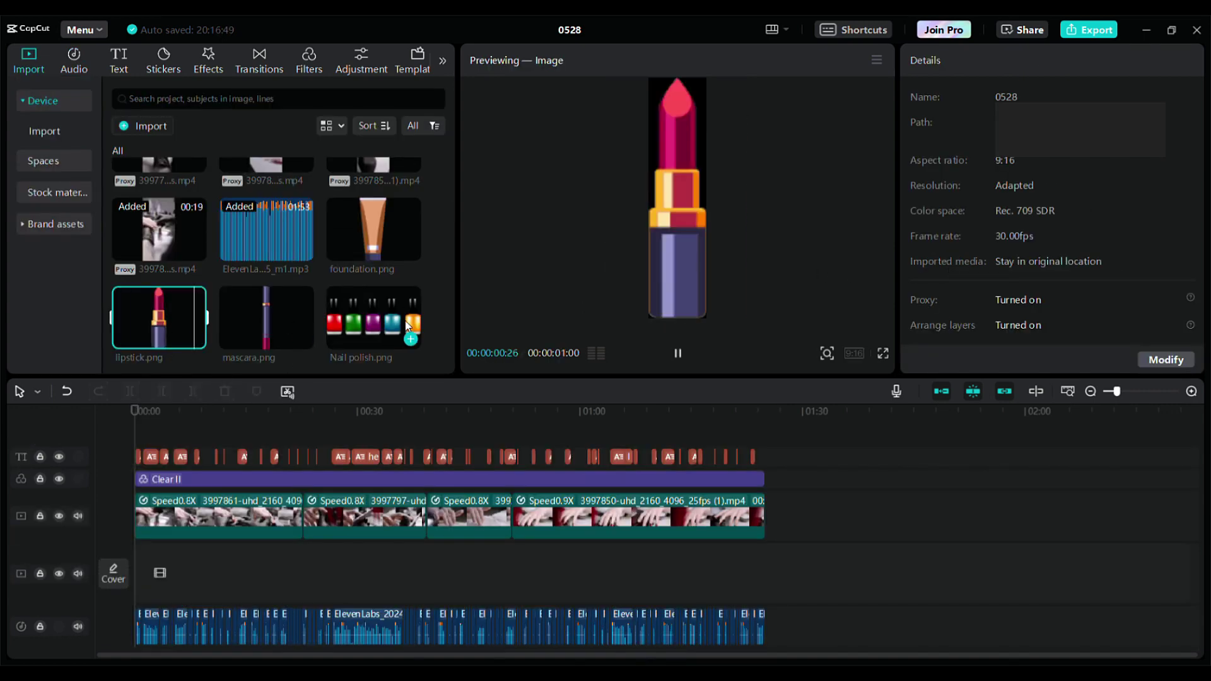
- Place the nail polish image above the video at about 0:30, scaled to 47%
left_click_drag(405, 326, 183, 412)
key("ctrl+z")
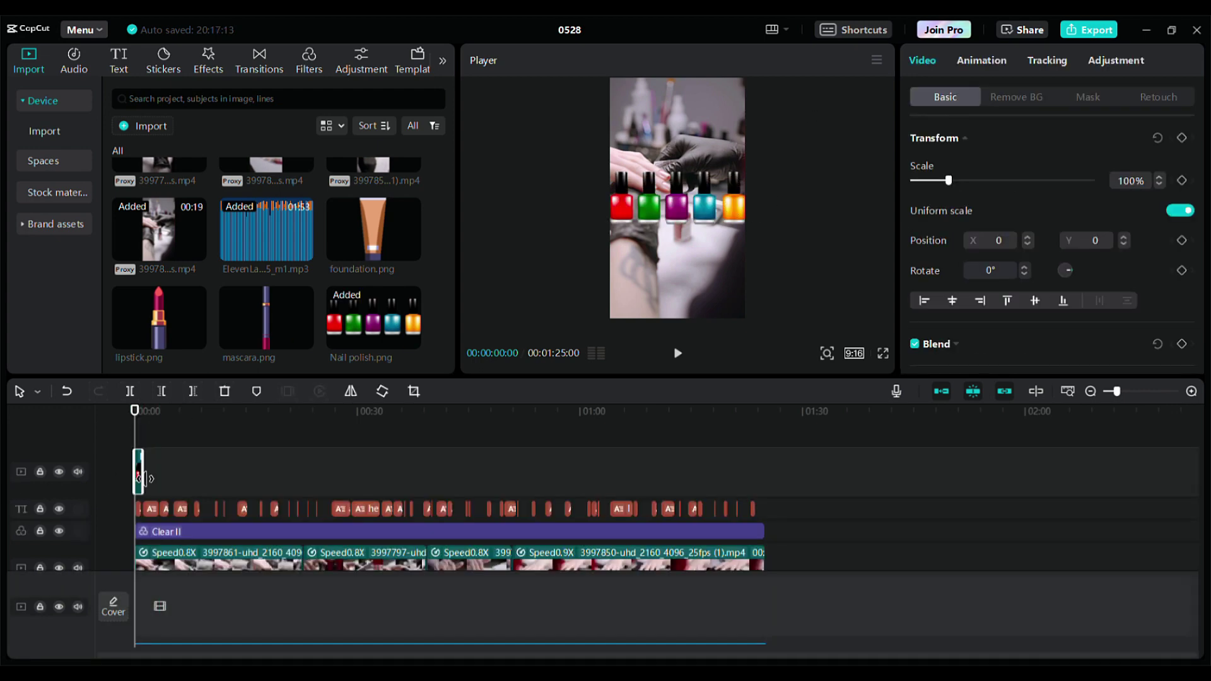
left_click_drag(139, 470, 365, 452)
left_click_drag(744, 221, 704, 130)
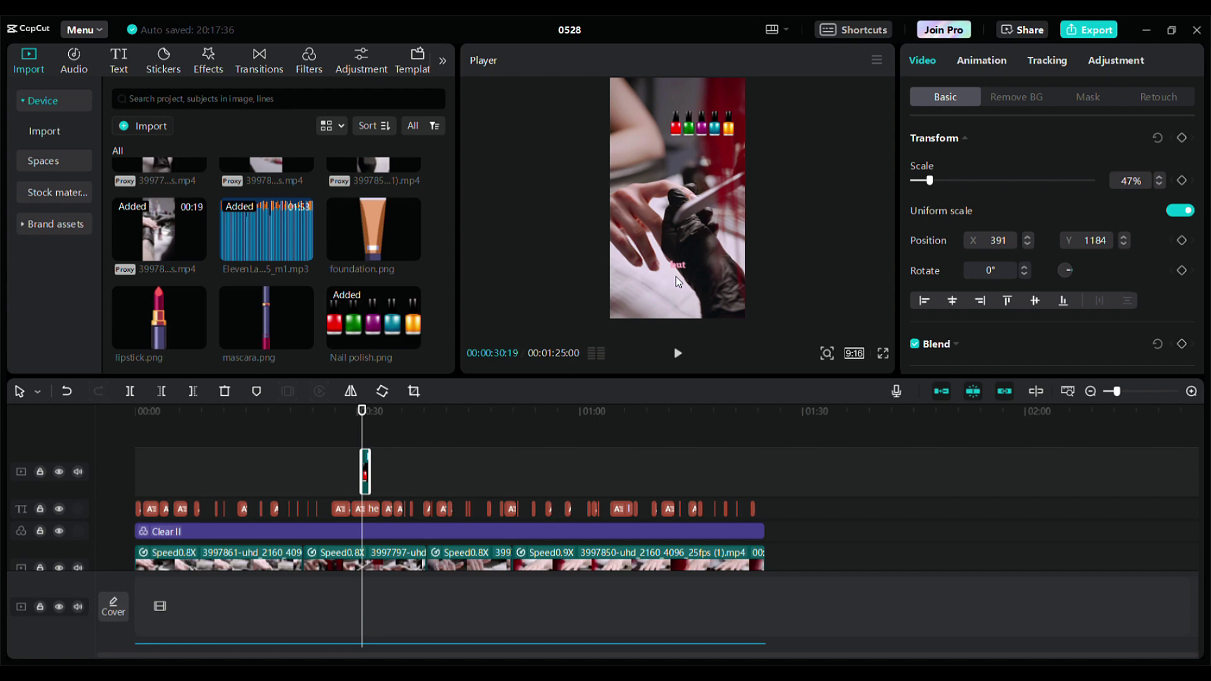
- Add a $30 price label and an entrance animation, extending the label to about 0:33
left_click(119, 60)
left_click(40, 308)
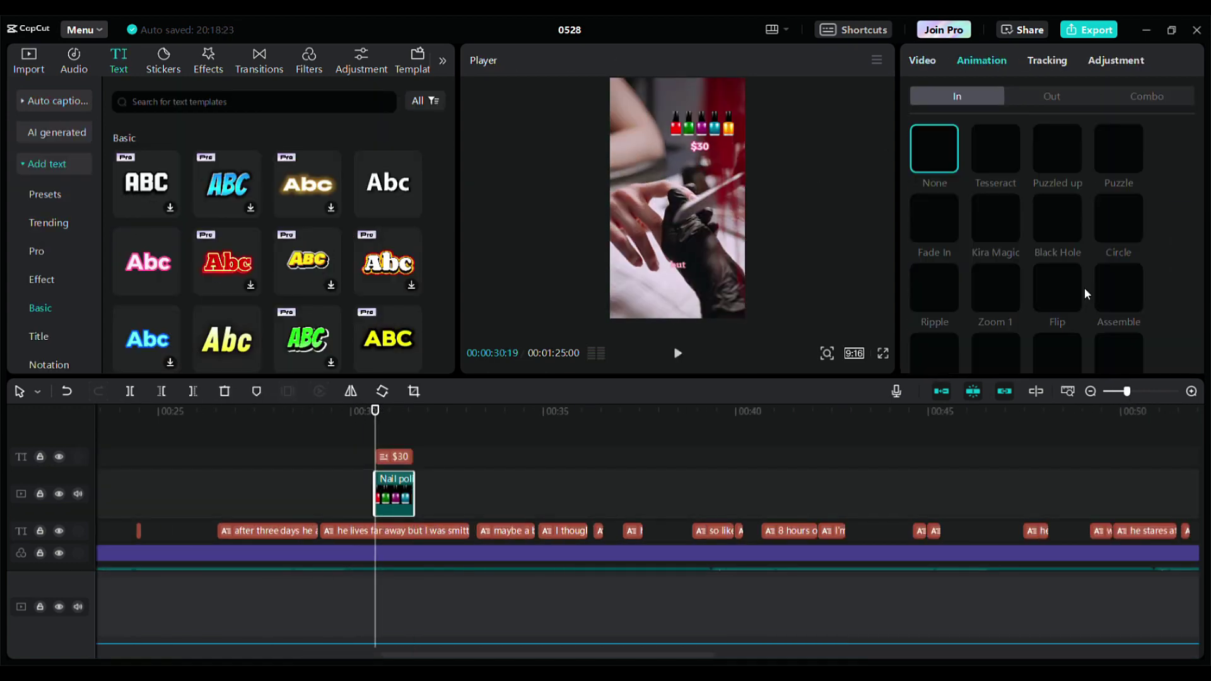
left_click(982, 60)
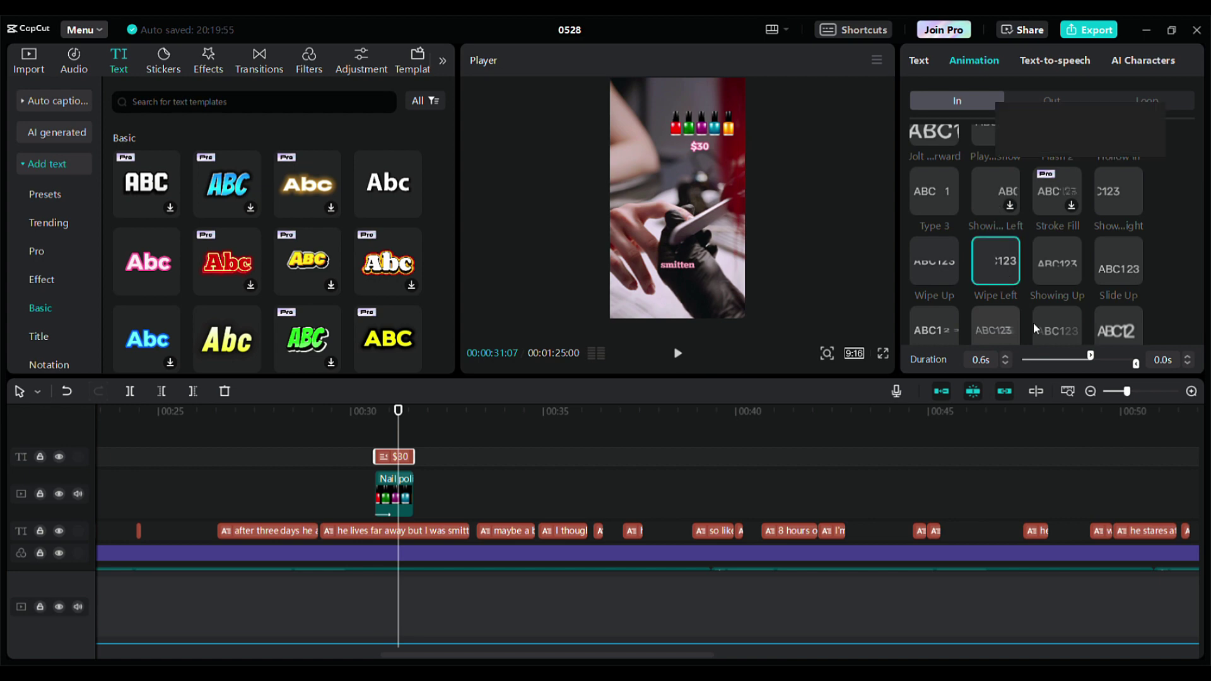
left_click_drag(414, 460, 477, 467)
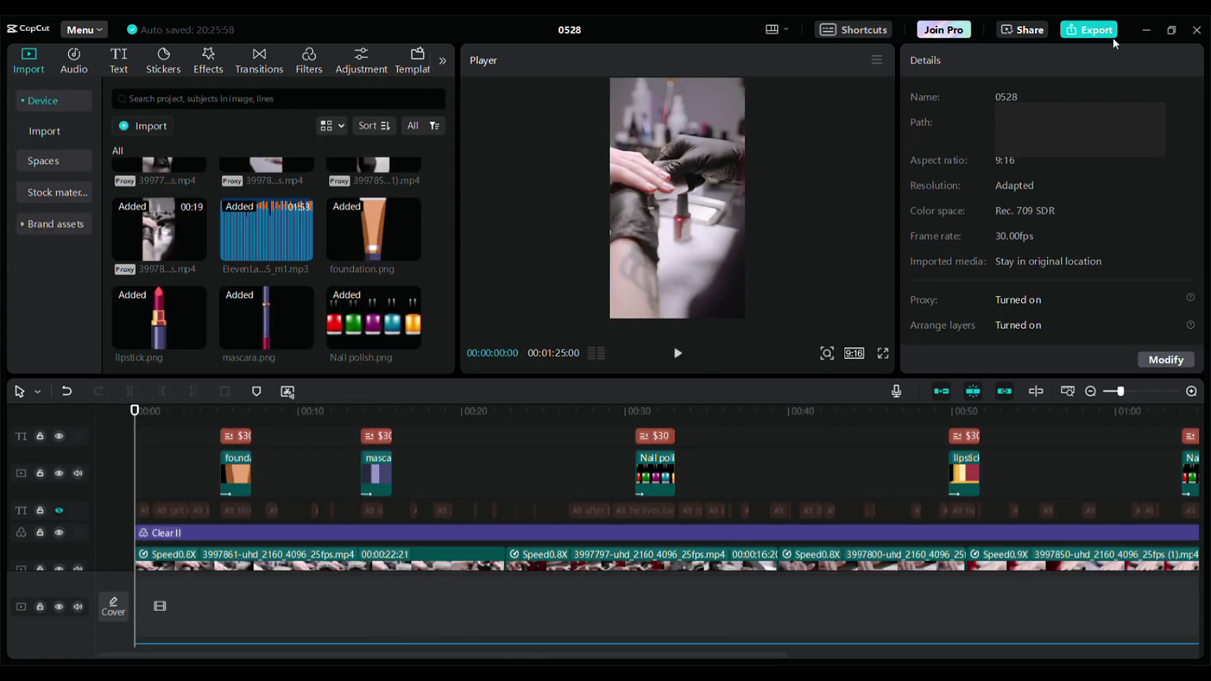
- Start exporting the finished vertical story video from the top-right Export button
left_click(1099, 37)
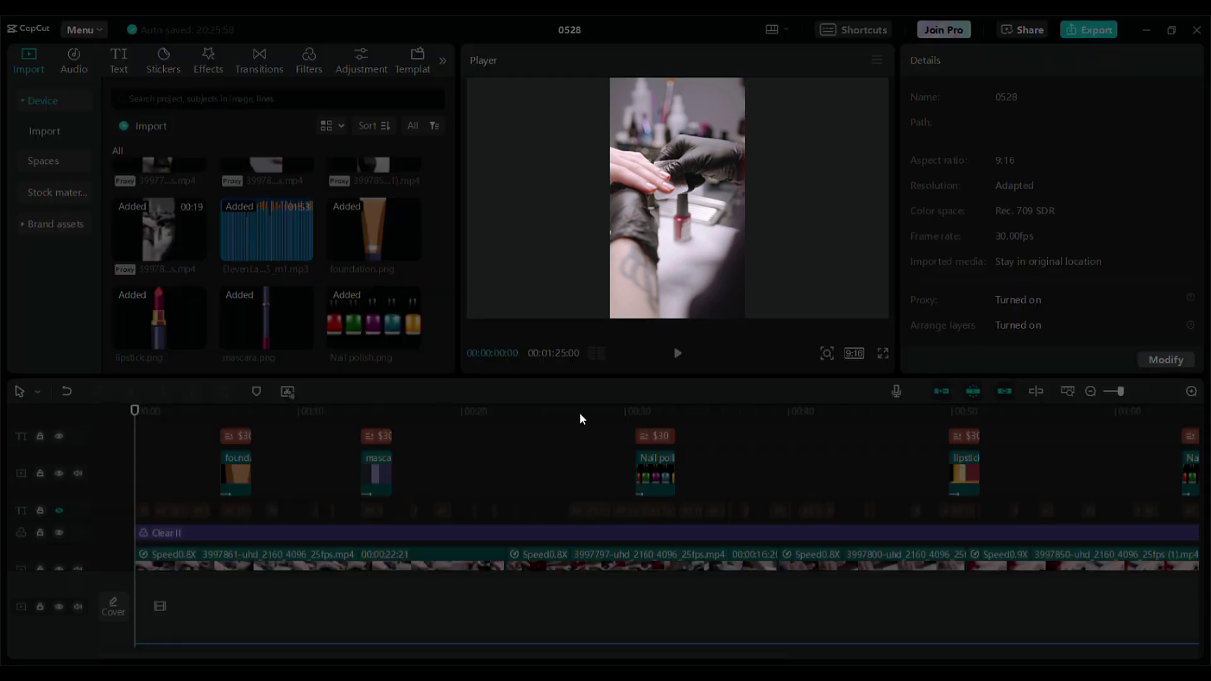